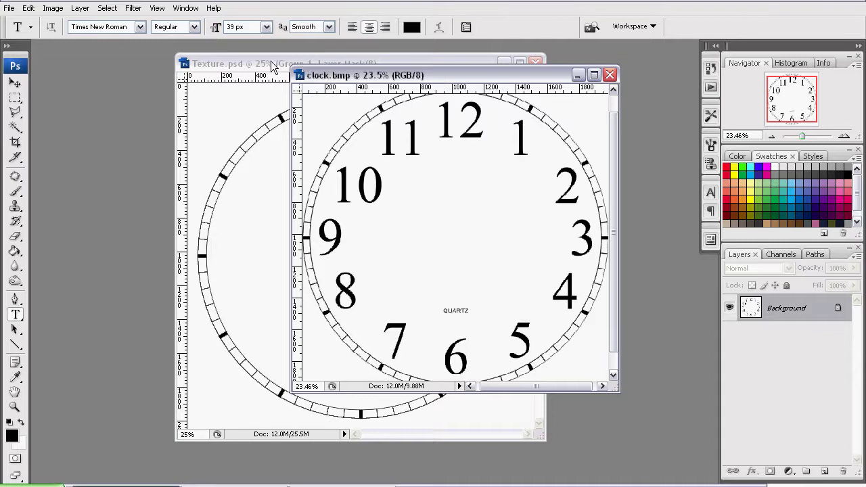
- Bring Texture.psd to the front and place it on the left, keeping clock.bmp visible on the right
drag(270, 61, 201, 58)
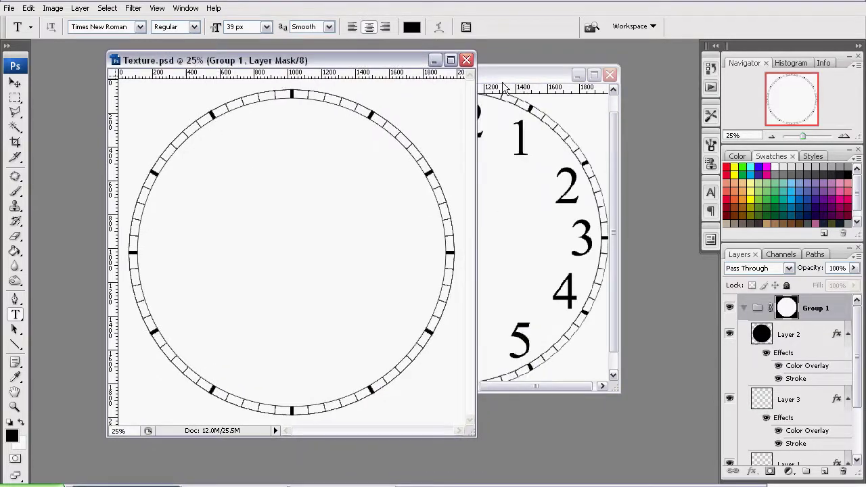
drag(315, 61, 259, 55)
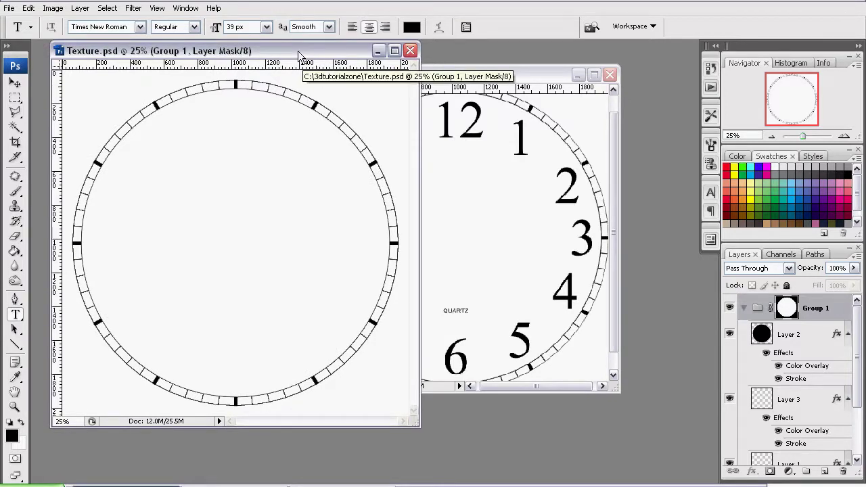
drag(298, 51, 348, 78)
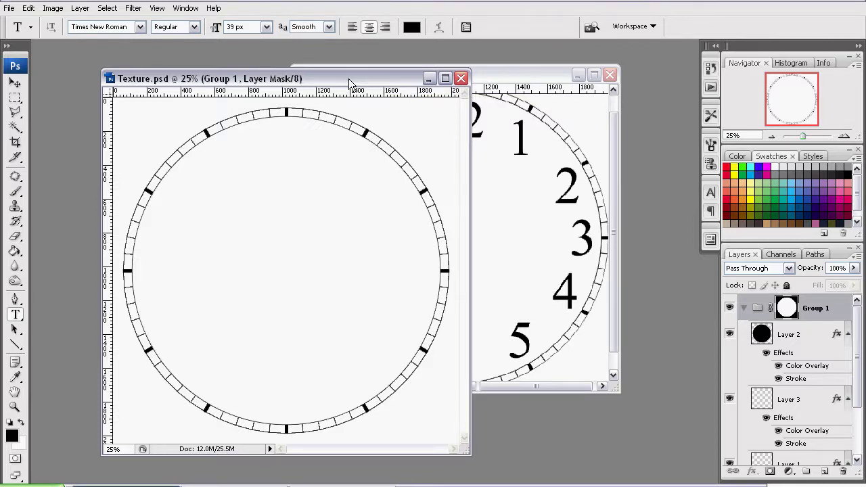
drag(349, 83, 321, 74)
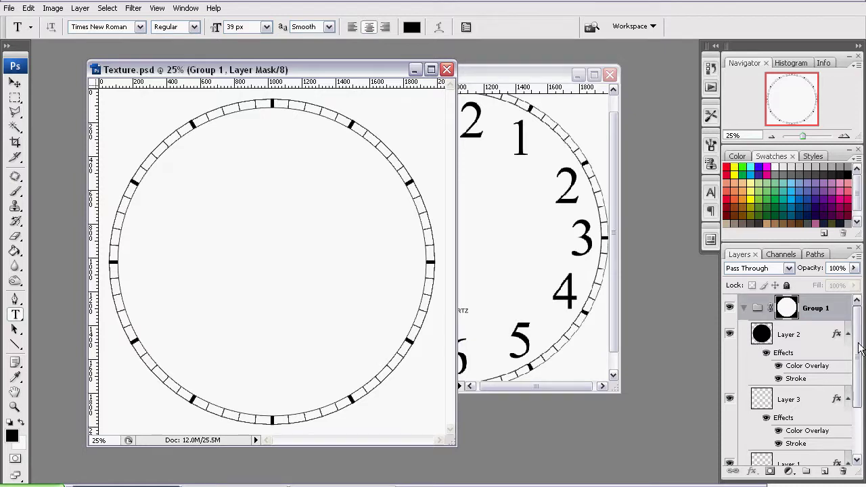
- Duplicate Layer 2 and move Layer 2 copy above Group 1
scroll(857, 347, down, 1)
scroll(857, 347, up, 1)
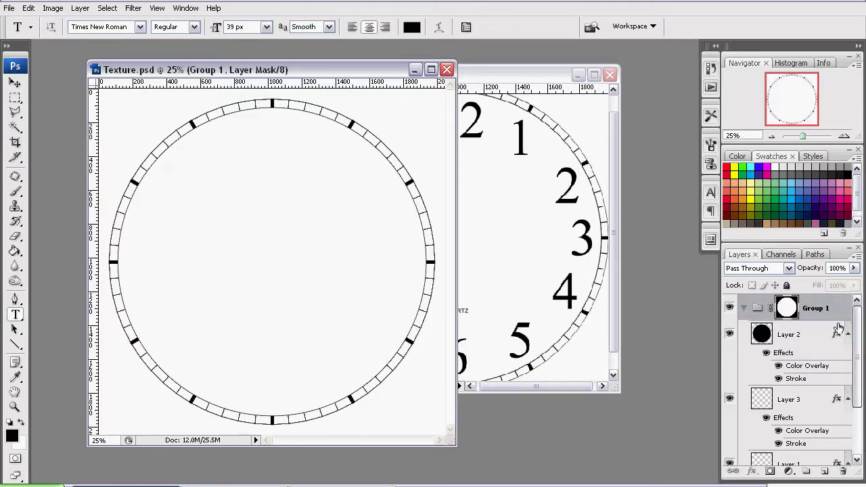
click(803, 344)
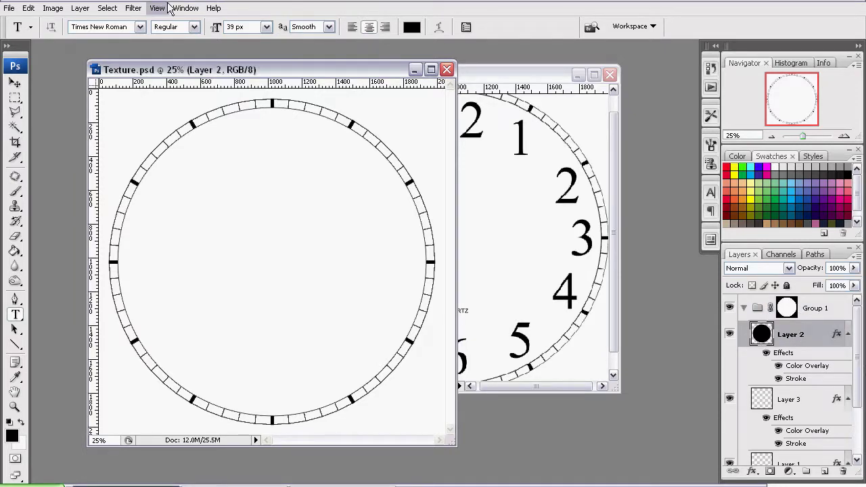
click(80, 8)
click(112, 33)
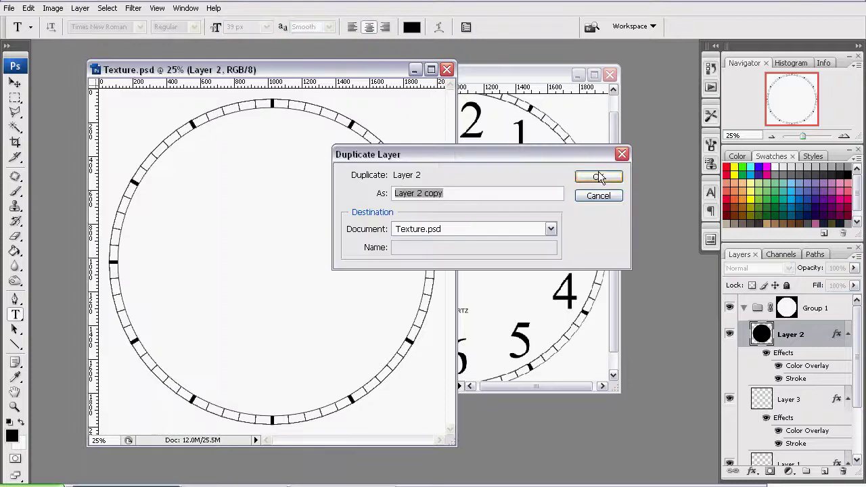
click(599, 177)
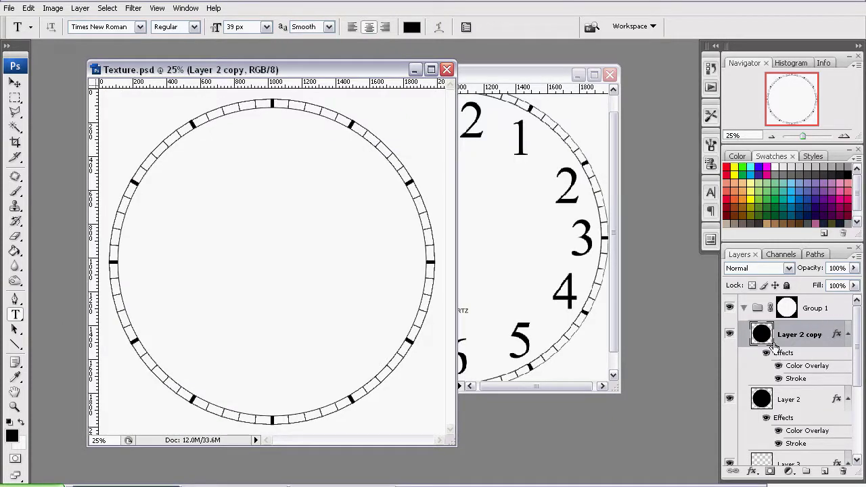
drag(807, 343, 785, 301)
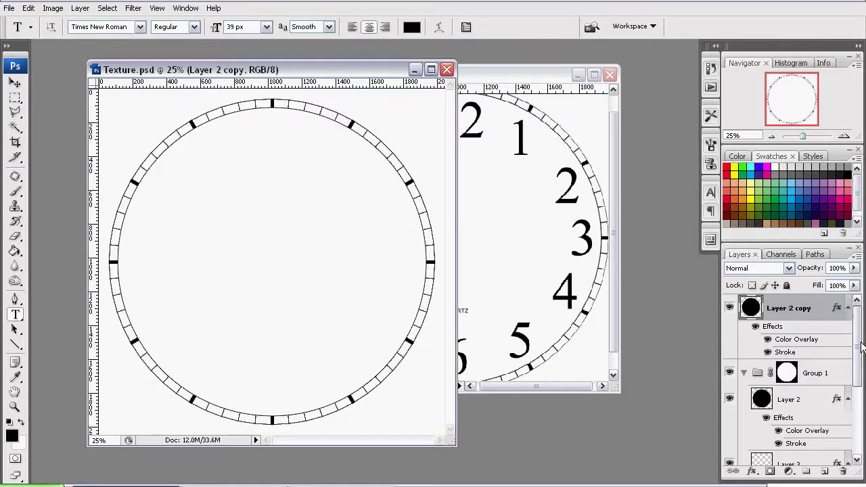
drag(857, 338, 855, 390)
- Duplicate Layer 3 and move Layer 3 copy up out of Group 1
click(796, 353)
scroll(799, 353, up, 2)
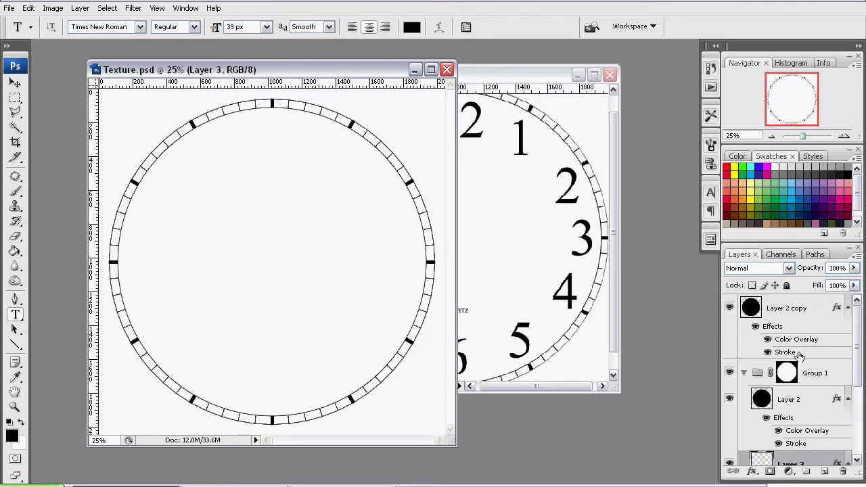
click(81, 9)
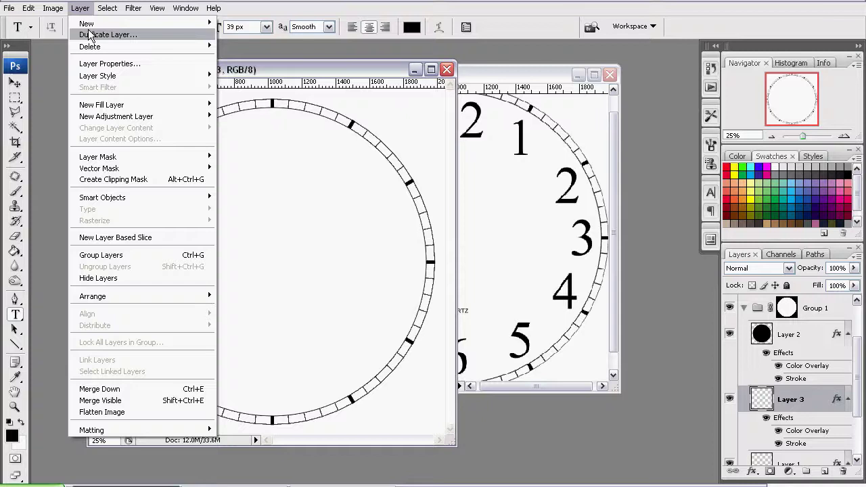
click(90, 35)
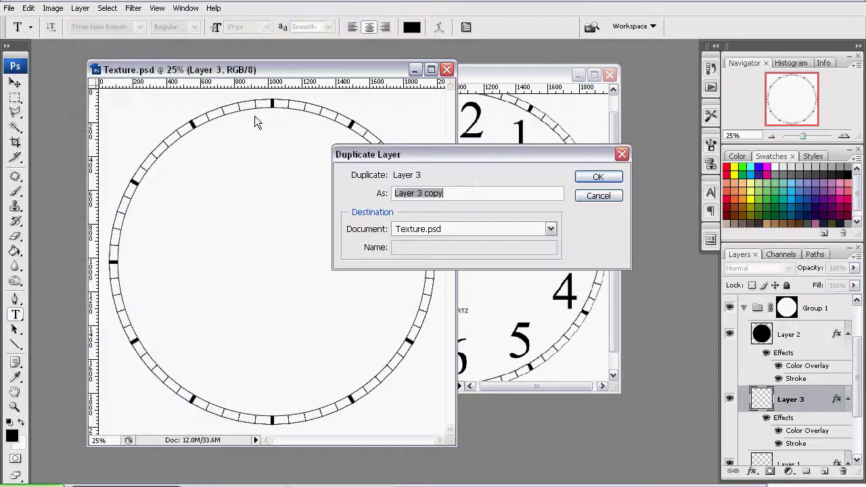
click(589, 180)
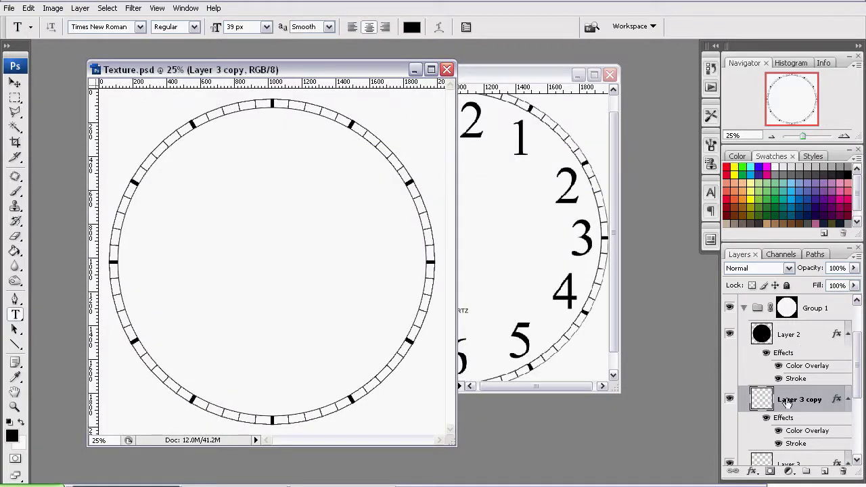
drag(783, 410, 773, 369)
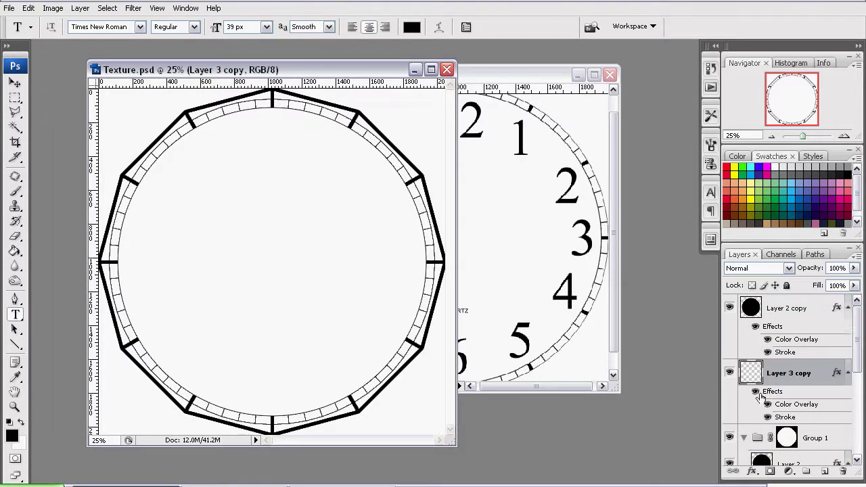
- Collapse Group 1, put Layer 3 copy above Layer 2 copy, and clear its layer style
scroll(751, 406, down, 3)
scroll(747, 363, up, 2)
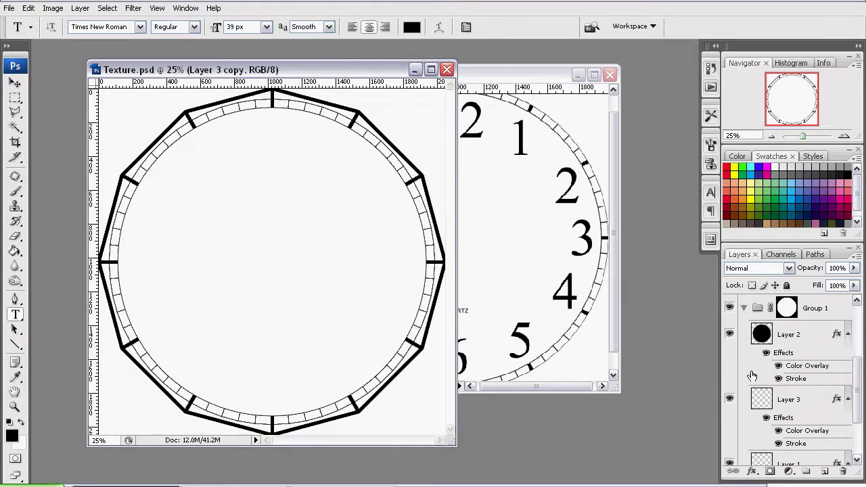
click(740, 316)
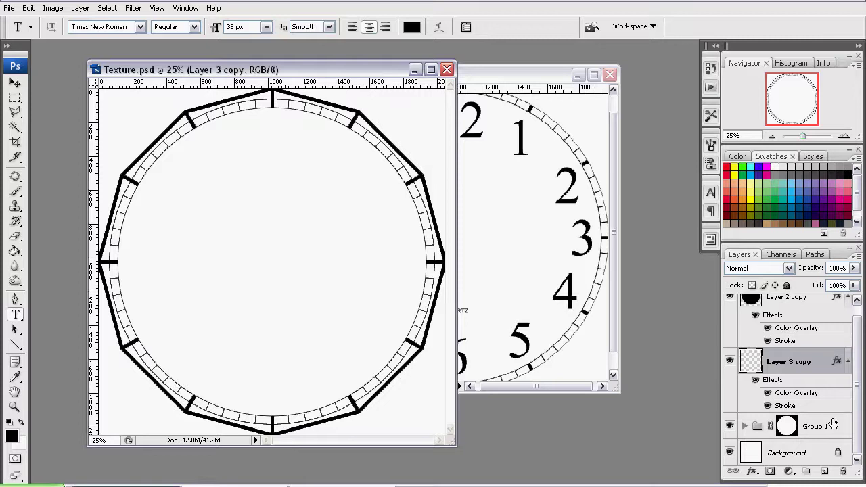
scroll(854, 342, up, 1)
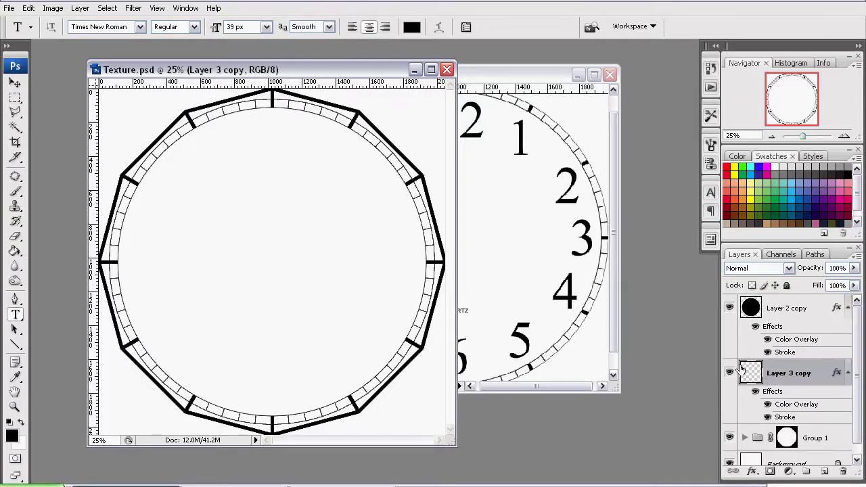
drag(742, 369, 752, 316)
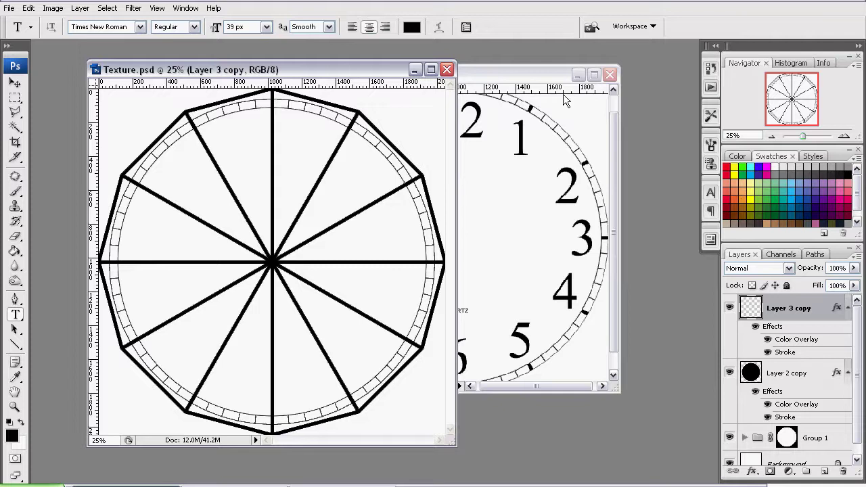
right_click(813, 310)
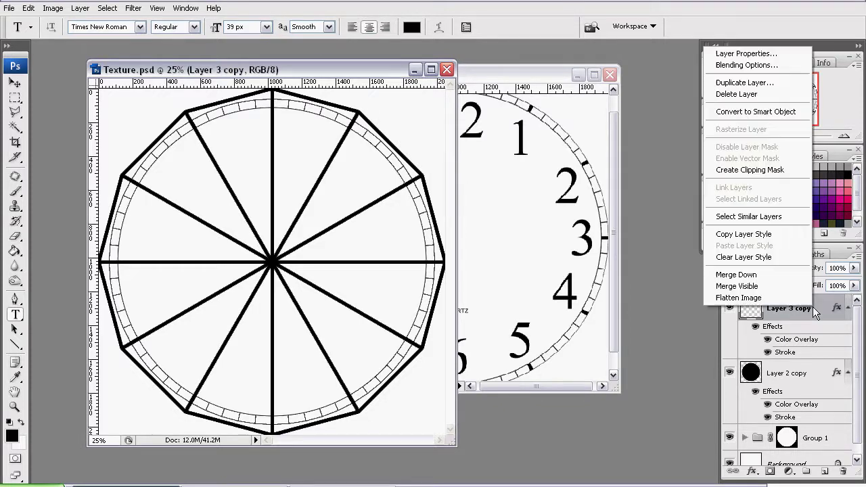
click(778, 259)
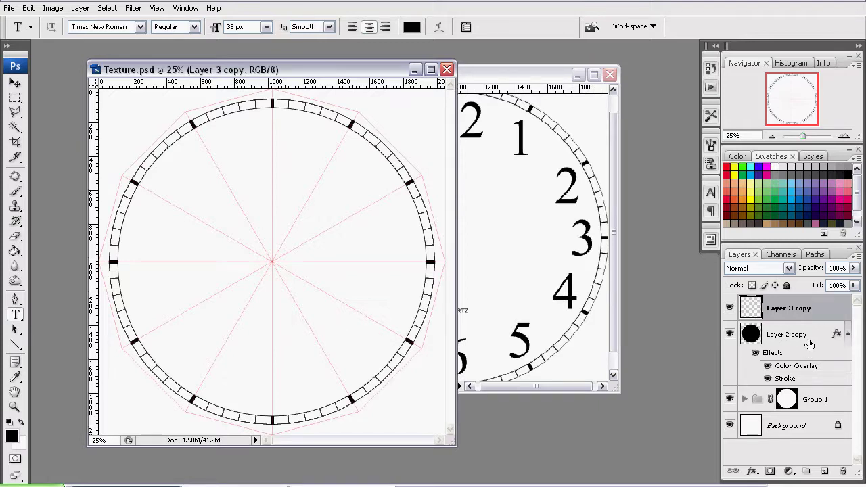
- Change Layer 2 copy's stroke colour from black to pure blue in Blending Options
right_click(801, 338)
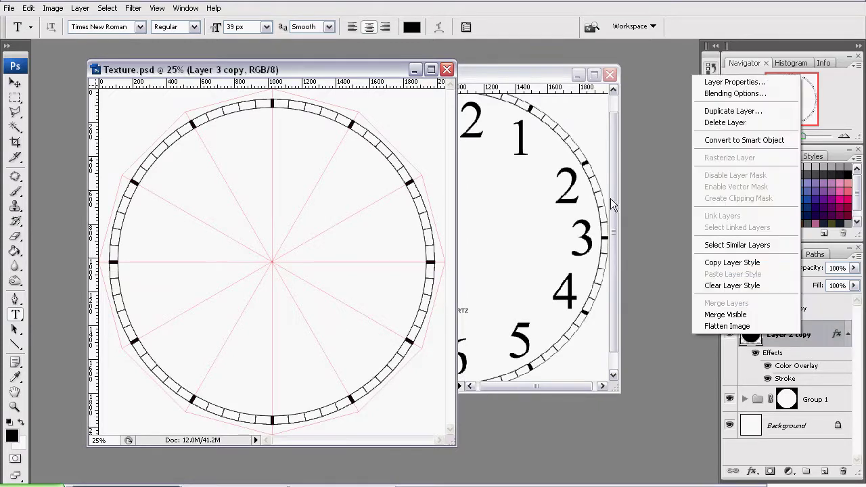
click(758, 94)
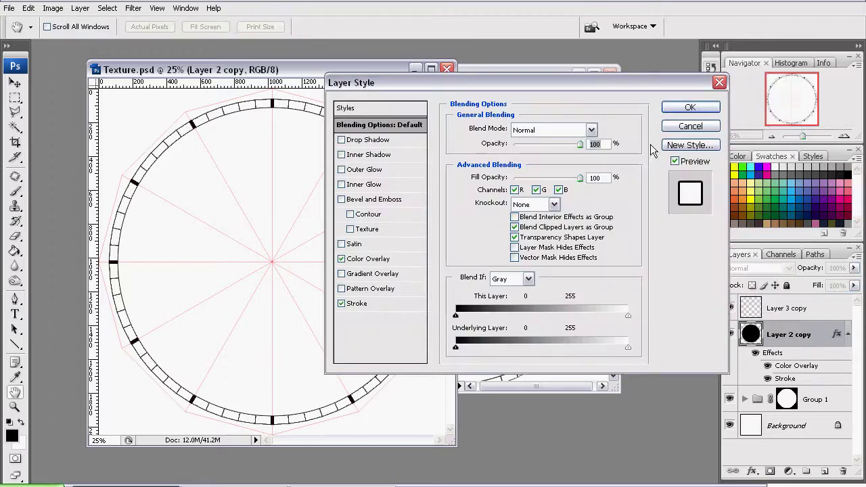
click(358, 304)
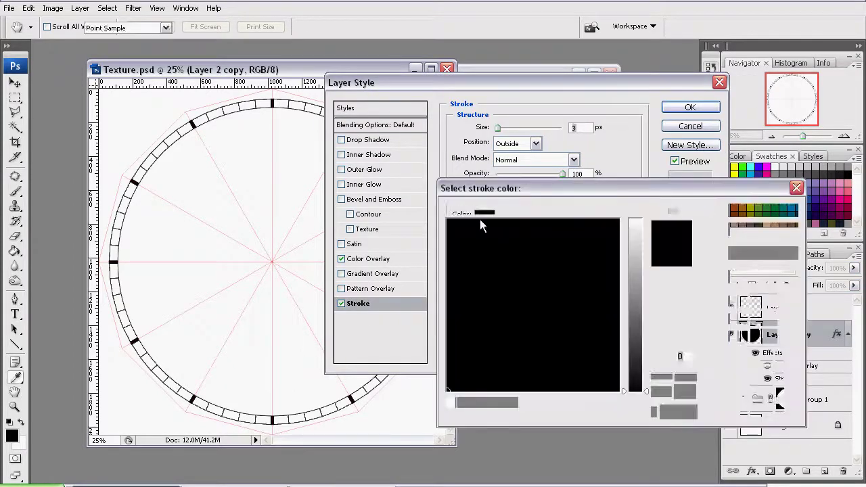
click(481, 215)
click(634, 218)
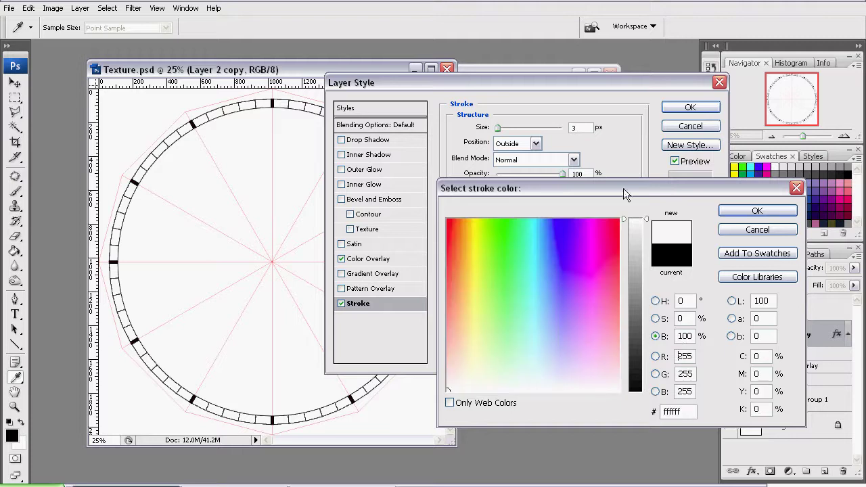
mouse_move(545, 247)
mouse_down()
mouse_move(561, 220)
mouse_move(549, 220)
mouse_up()
click(757, 210)
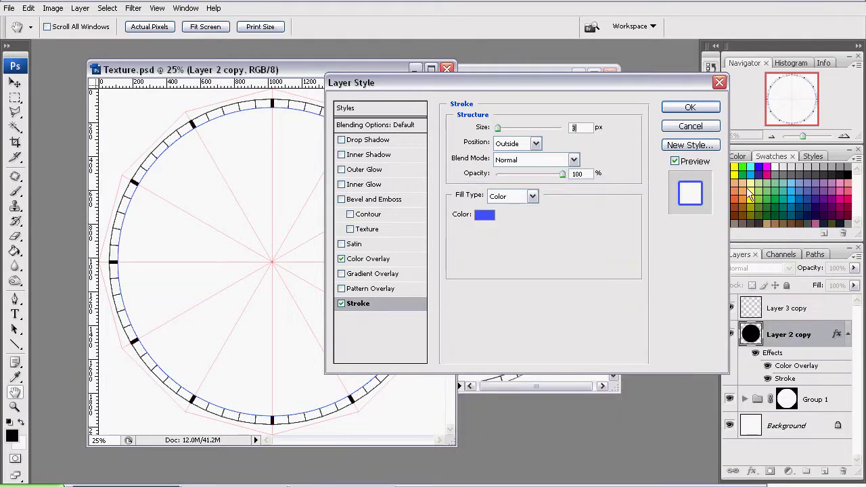
click(689, 107)
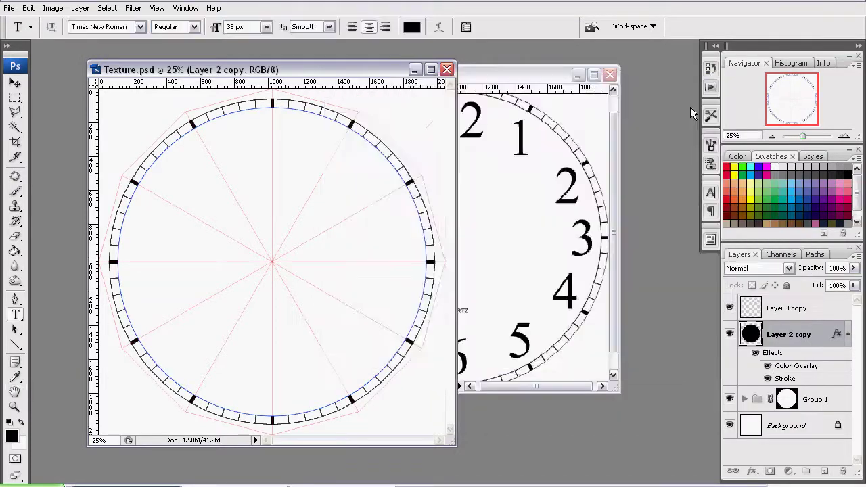
- Maximize Texture.psd to inspect the top of its ring, then restore the window and zoom out
click(431, 69)
drag(802, 137, 805, 136)
mouse_move(791, 102)
mouse_down()
mouse_move(789, 91)
mouse_move(790, 102)
mouse_move(804, 103)
mouse_up()
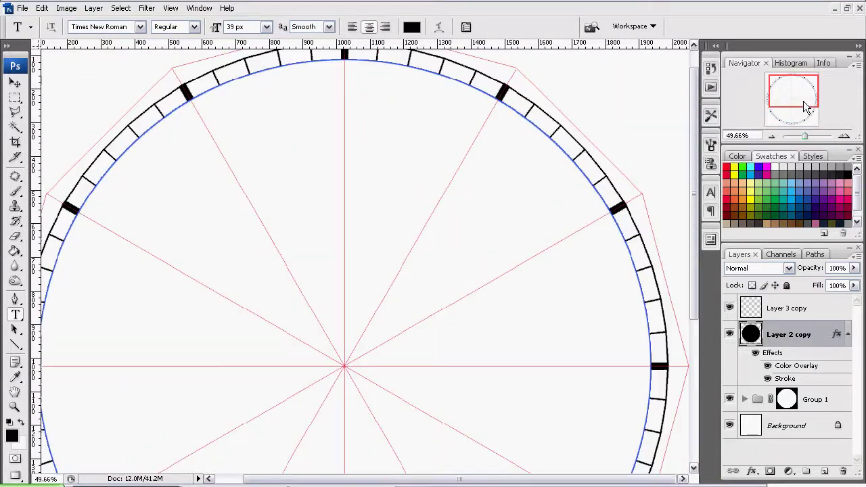
click(847, 8)
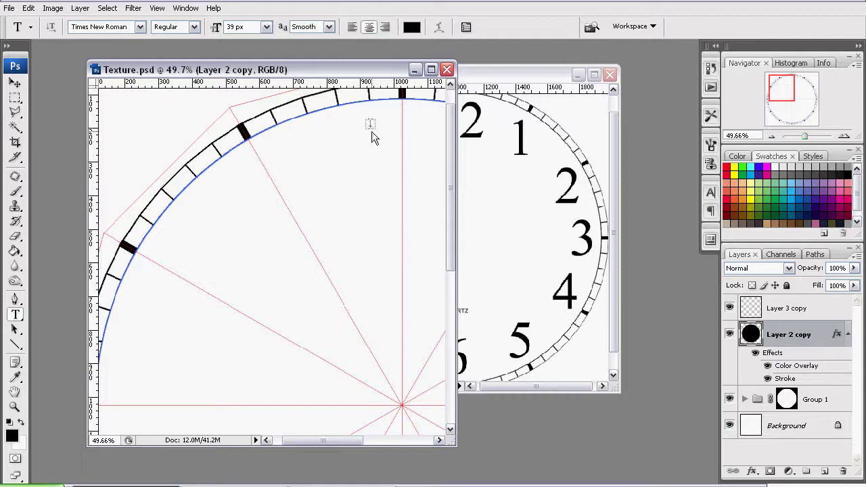
mouse_move(805, 136)
mouse_down()
mouse_move(795, 136)
mouse_move(803, 137)
mouse_up()
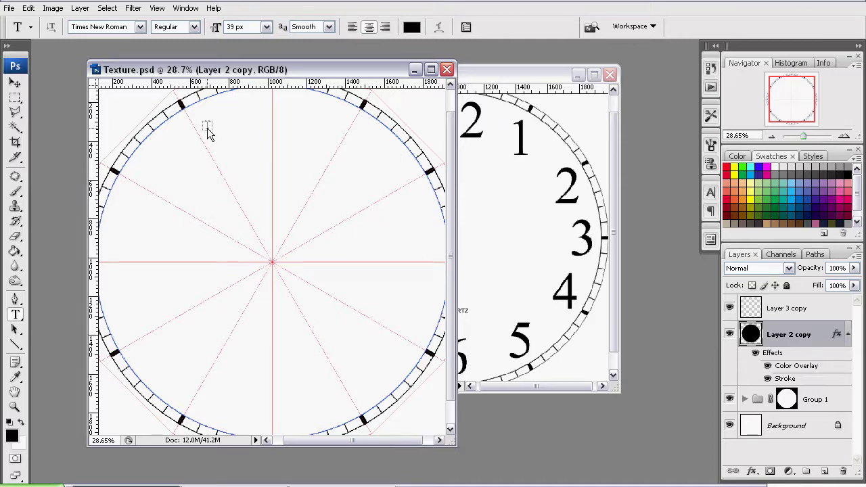
- Zoom in on the 12 of clock.bmp, then bring Texture.psd back zoomed to fit
drag(545, 74, 553, 93)
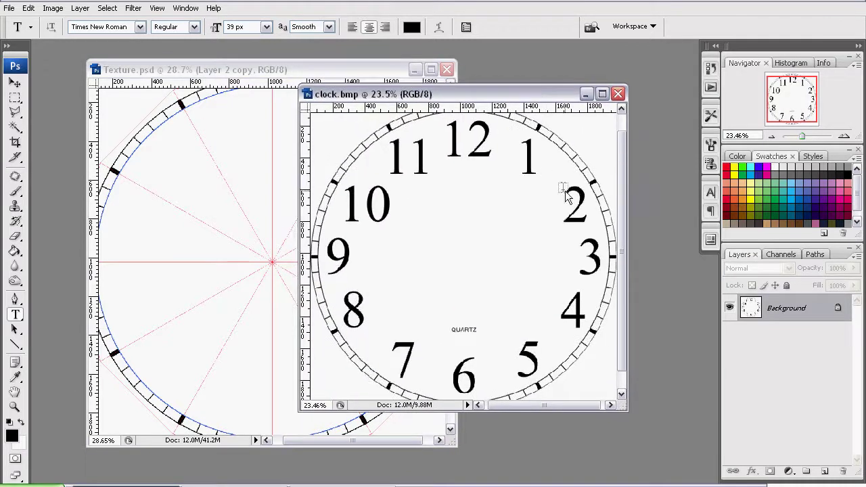
drag(802, 136, 793, 92)
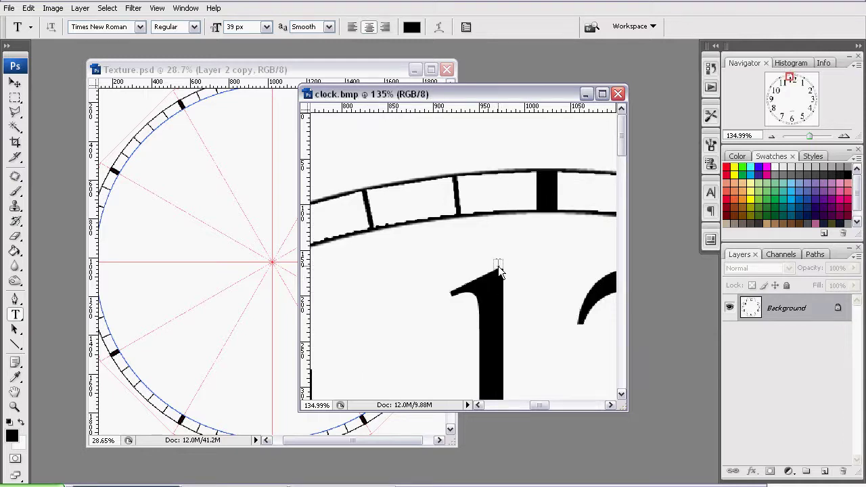
click(280, 93)
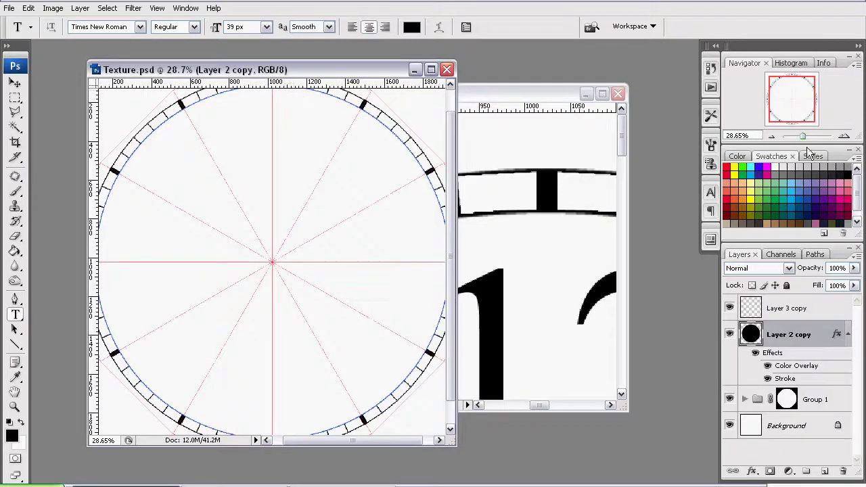
drag(803, 136, 801, 136)
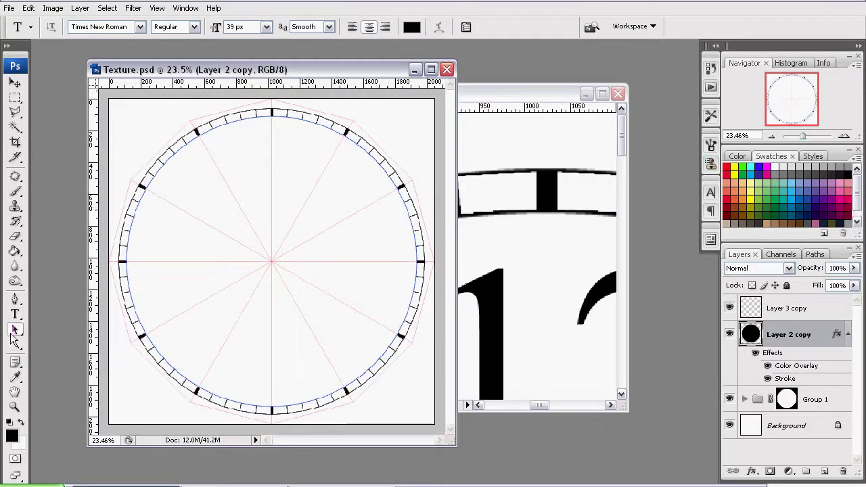
- Scale the blue circle path to 94% and apply it, then select Layer 3 copy with the Move tool
click(15, 328)
click(28, 8)
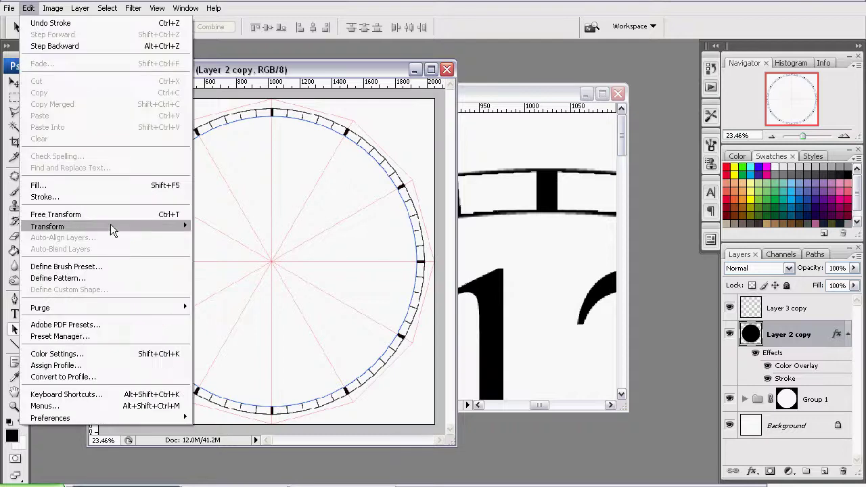
mouse_move(110, 224)
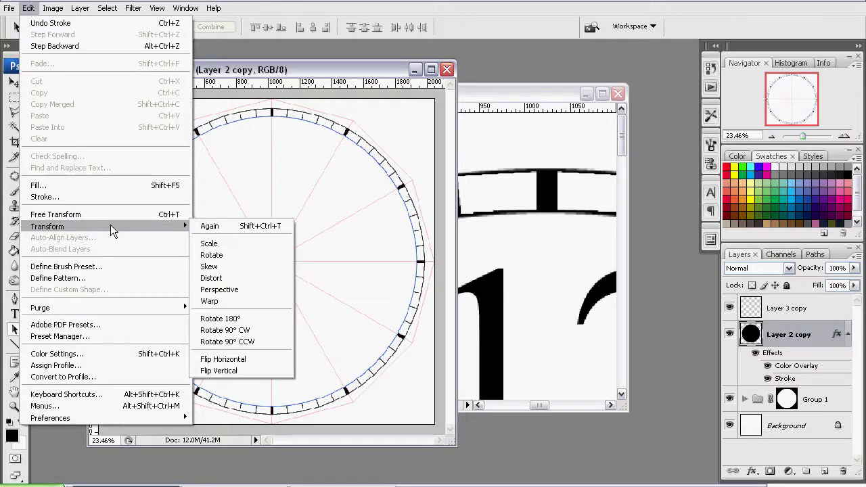
click(226, 243)
click(228, 28)
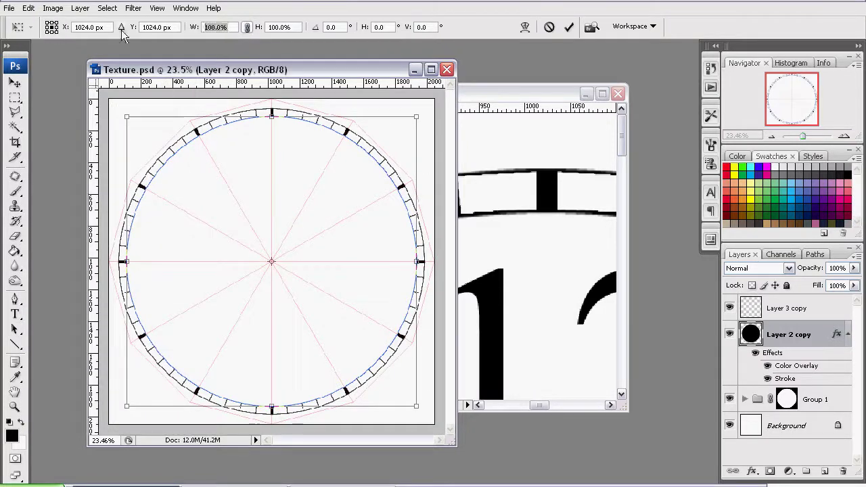
text(9)
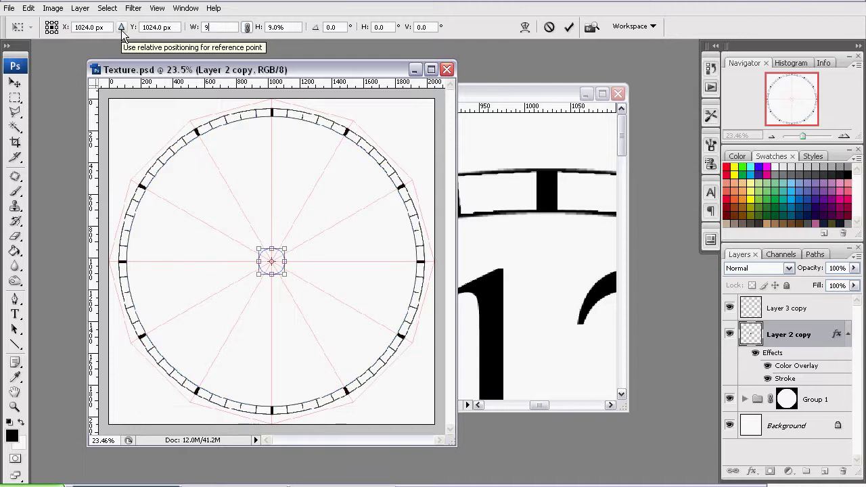
text(4)
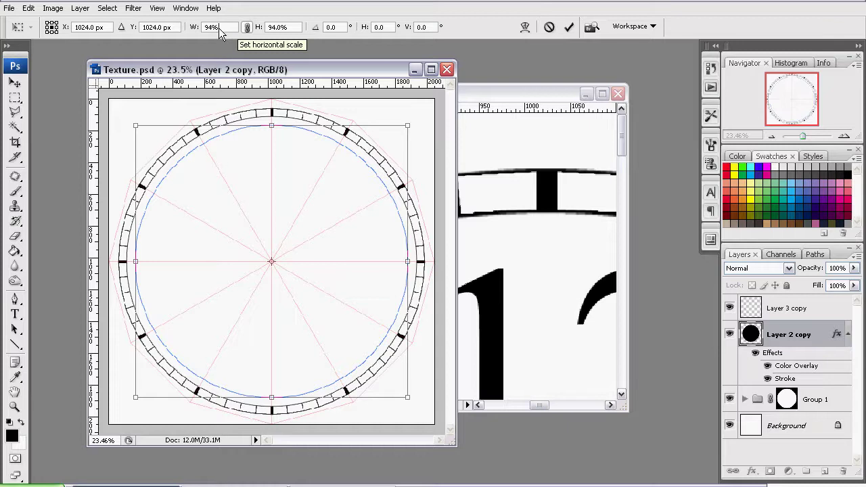
click(14, 329)
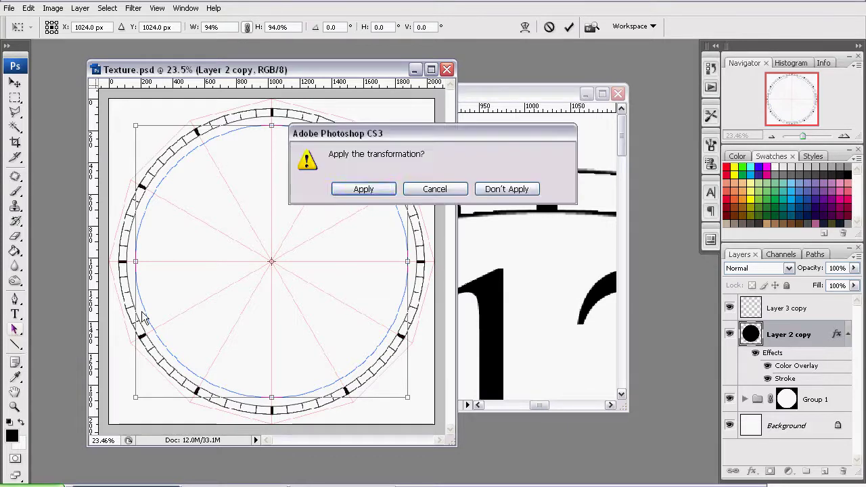
click(370, 189)
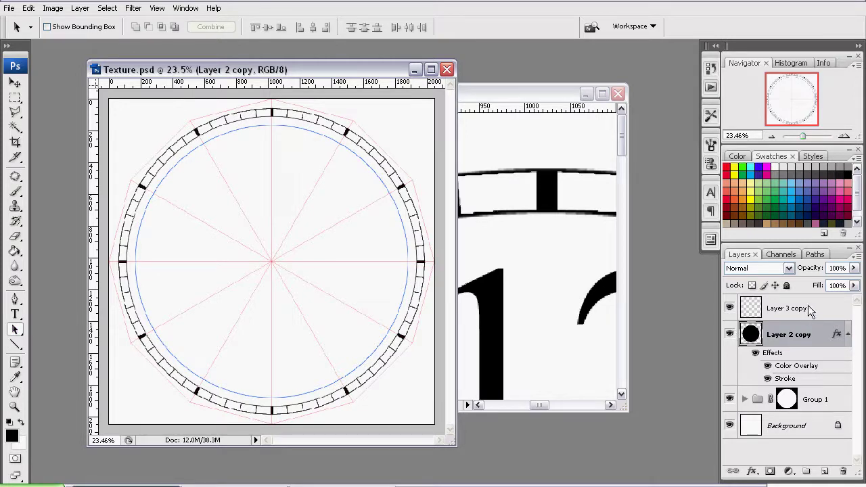
click(787, 307)
click(15, 82)
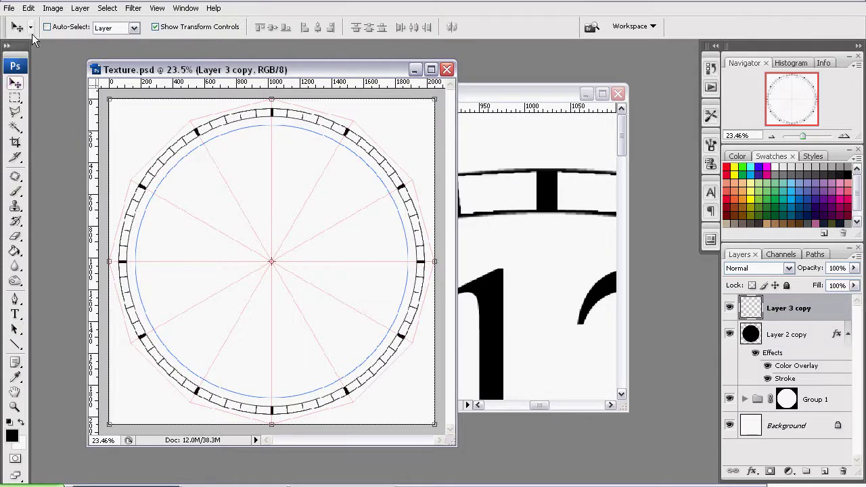
- Transform Layer 3 copy's red guide lines to 87% and apply the scaling
click(29, 8)
mouse_move(153, 227)
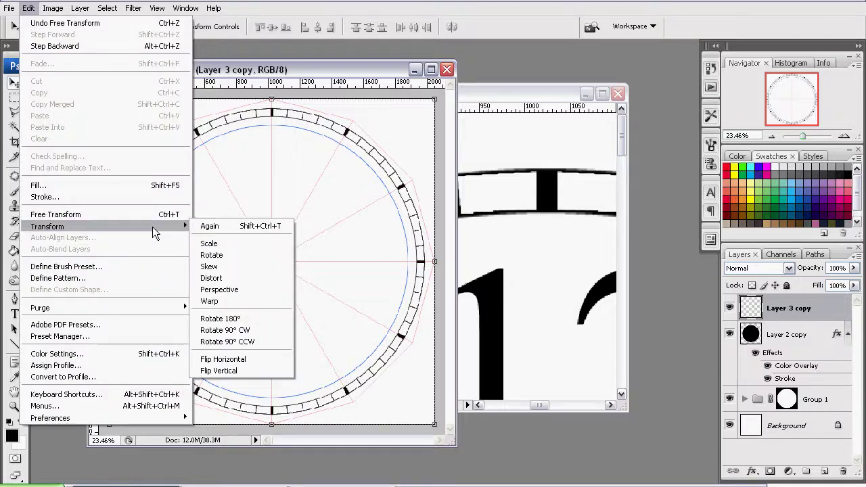
click(240, 254)
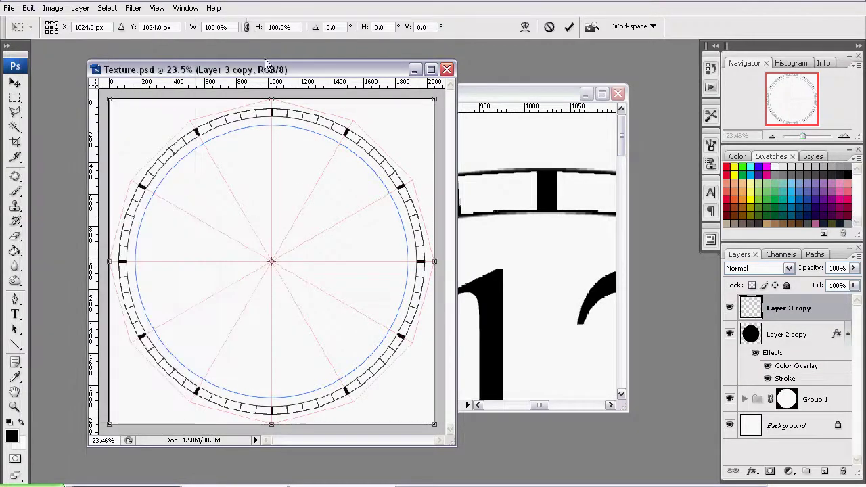
click(228, 27)
text(93)
key(Return)
text(86)
key(Return)
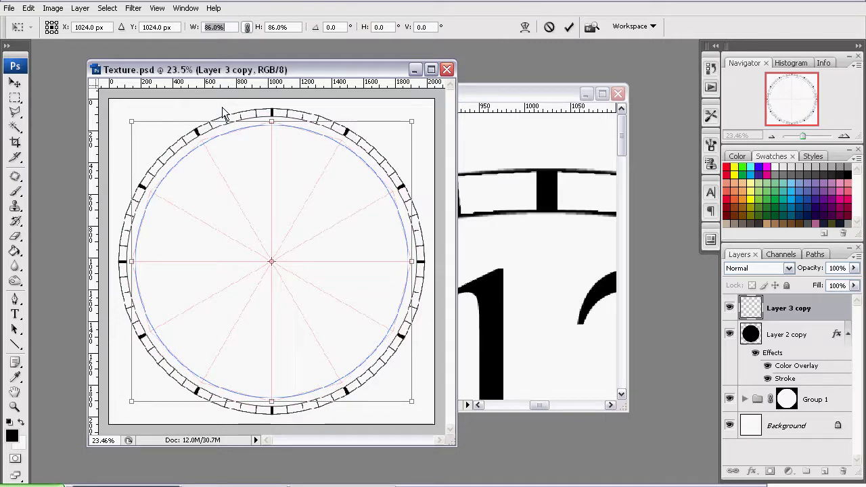
key(Up)
key(Down)
key(Up)
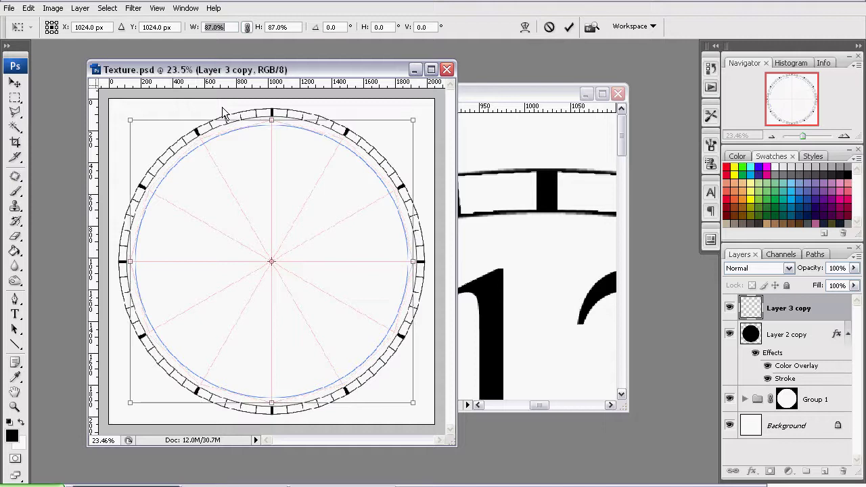
click(14, 330)
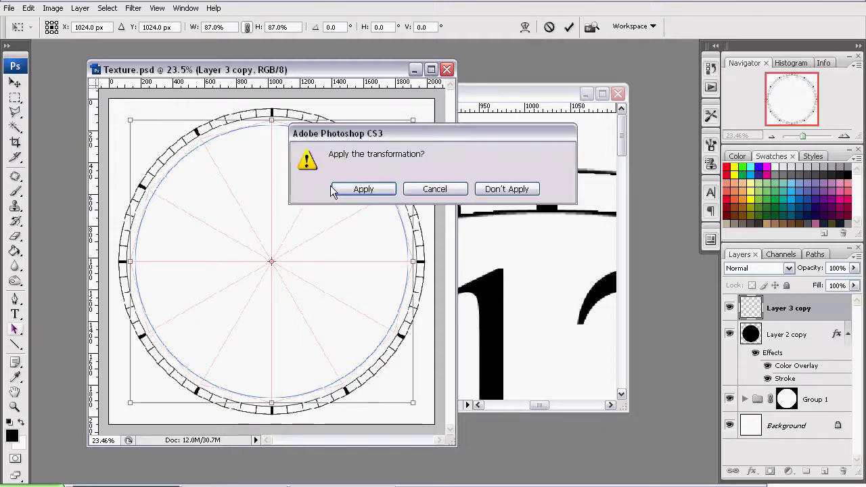
click(349, 190)
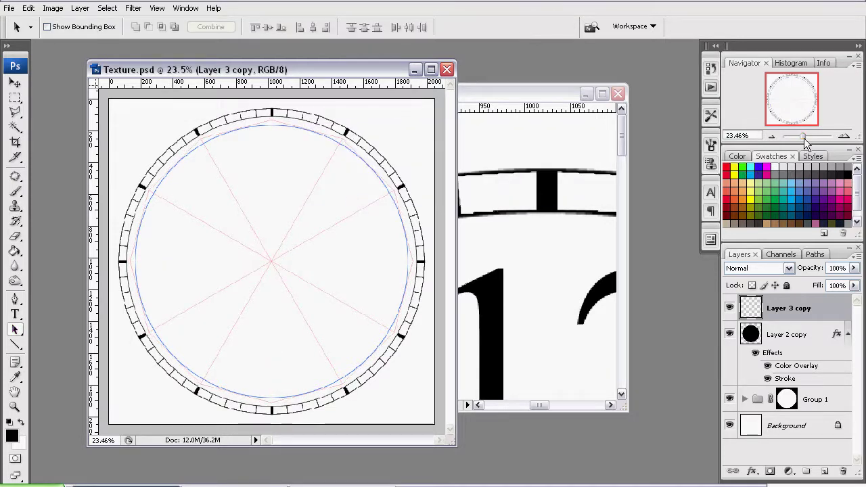
- Zoom to the ring's top and type a 330 px Times New Roman '12' below the top tick
drag(803, 138, 805, 138)
drag(792, 99, 800, 86)
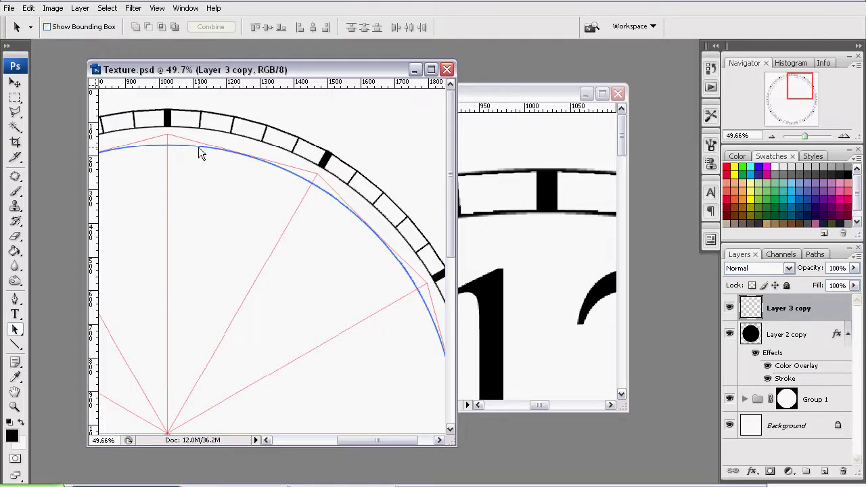
scroll(281, 186, down, 2)
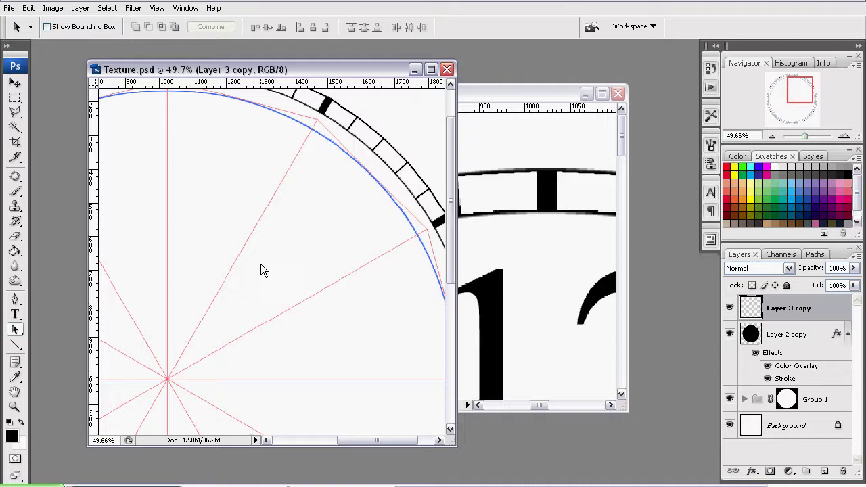
mouse_move(798, 101)
mouse_down()
mouse_move(797, 128)
mouse_move(777, 125)
mouse_move(775, 96)
mouse_move(792, 94)
mouse_up()
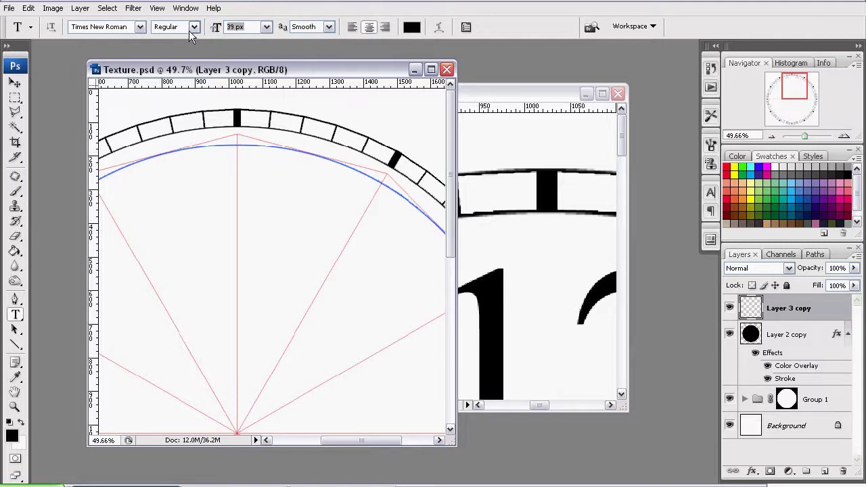
text(330)
key(Return)
click(212, 203)
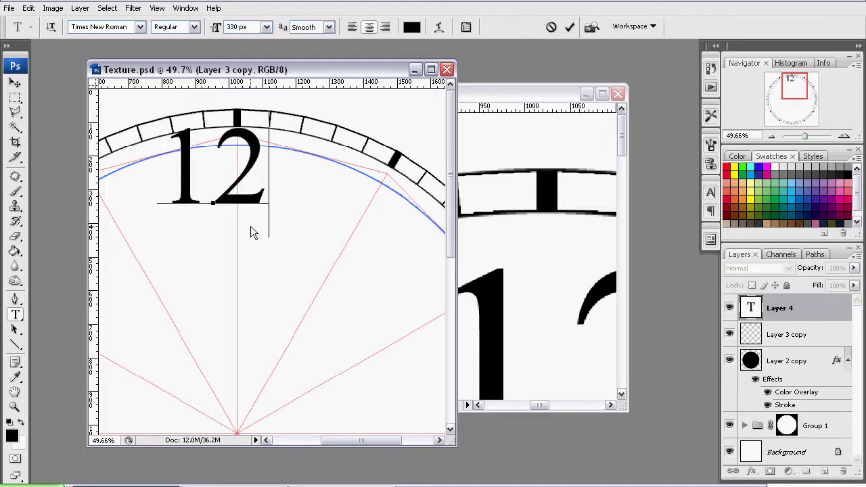
text(12)
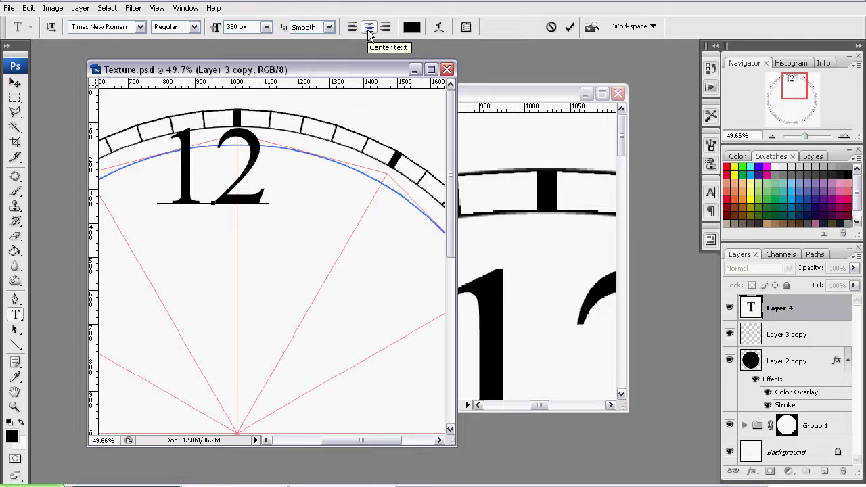
- Commit the 12 and centre it on the top vertical red spoke
click(15, 83)
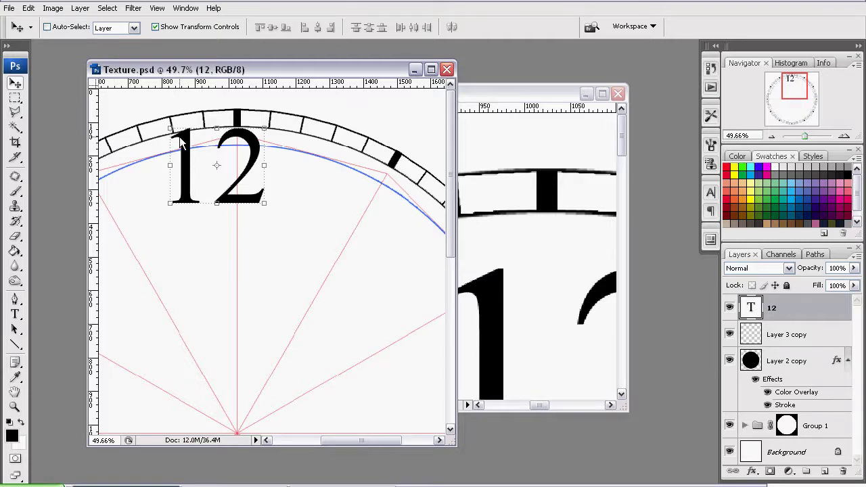
click(157, 8)
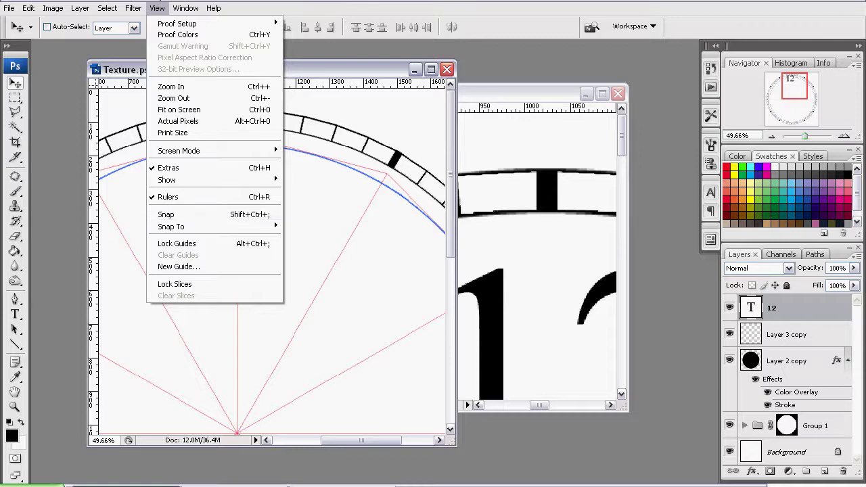
click(157, 8)
drag(238, 144, 269, 163)
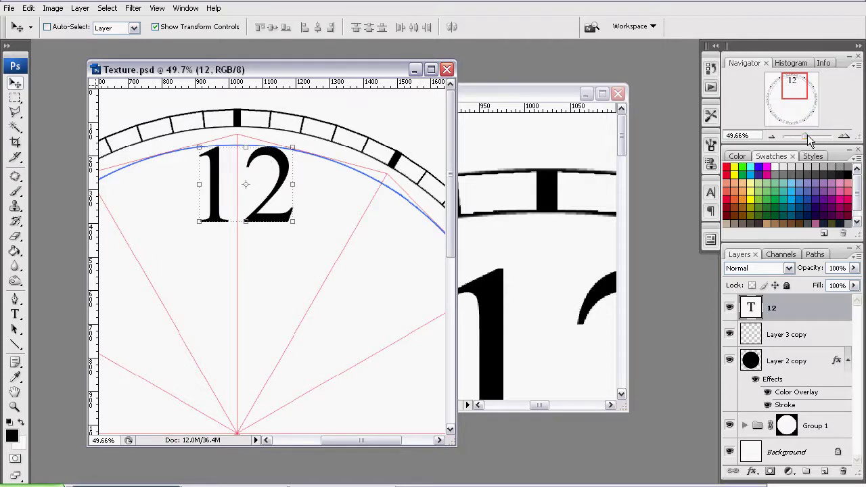
- Zoom Texture.psd to 19.2% and clock.bmp to 13.5%, placing the reference to the right
drag(806, 135, 802, 135)
click(522, 93)
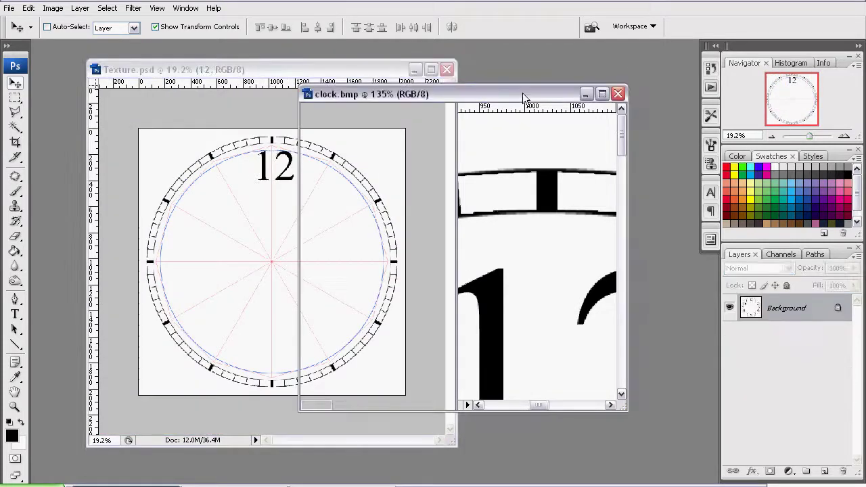
drag(522, 92, 568, 88)
drag(804, 137, 800, 136)
drag(250, 76, 229, 124)
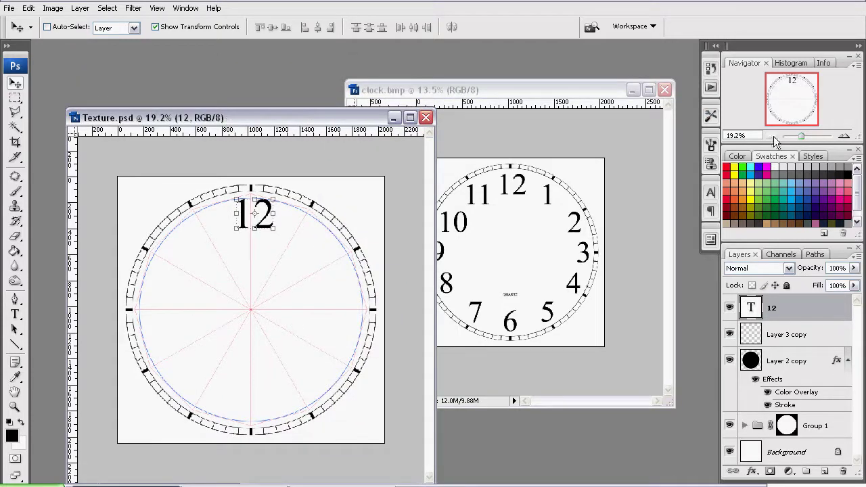
- Duplicate the 12 text layer and drag the copy toward the one o'clock position
drag(800, 136, 805, 137)
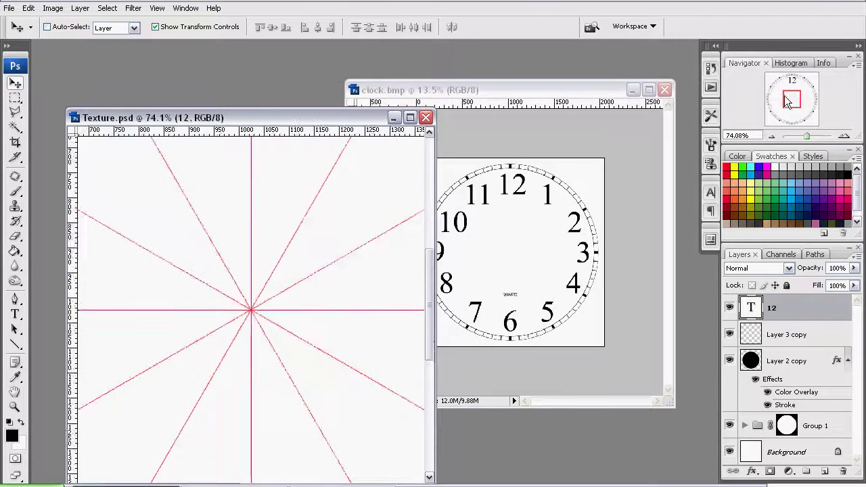
drag(788, 101, 792, 81)
click(80, 8)
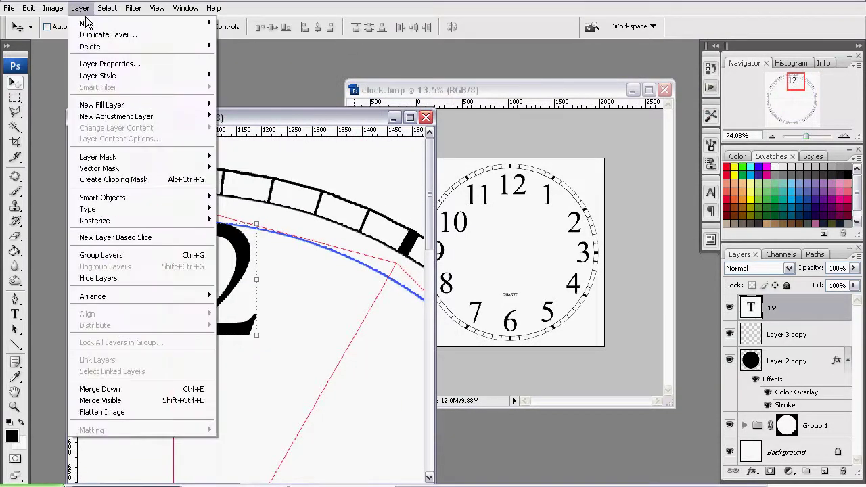
click(101, 35)
click(585, 180)
scroll(294, 263, down, 2)
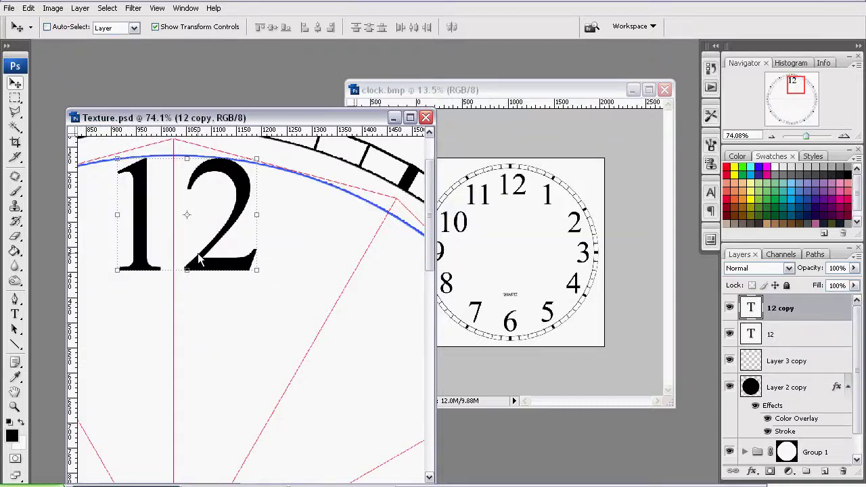
drag(237, 300, 363, 319)
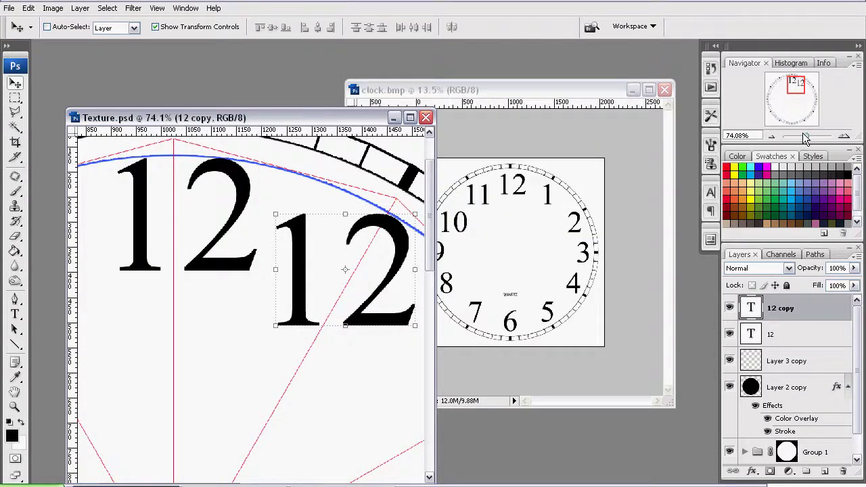
- Edit the copied numeral to read '1' by deleting the 2
drag(805, 136, 802, 136)
drag(792, 99, 794, 96)
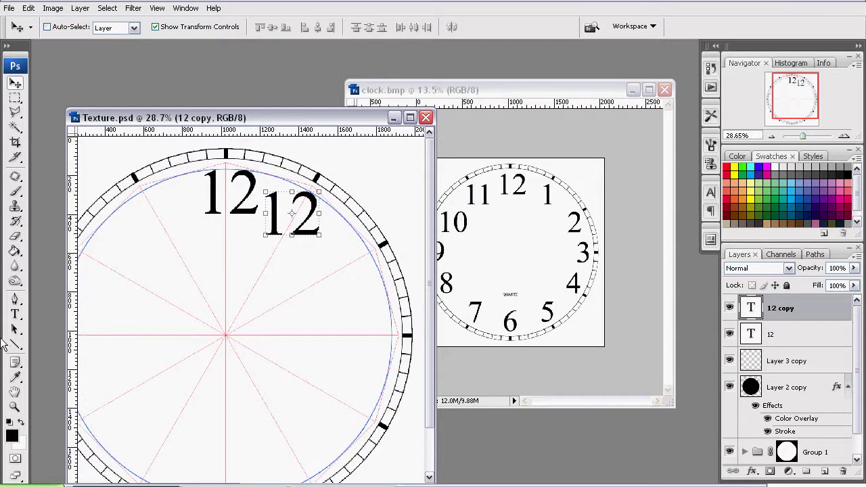
click(15, 315)
drag(289, 218, 331, 218)
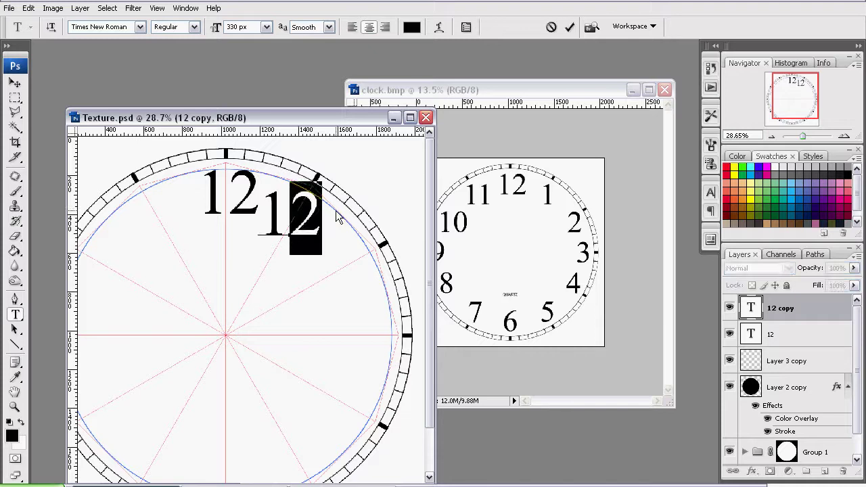
key(BackSpace)
key(ctrl+Return)
key(v)
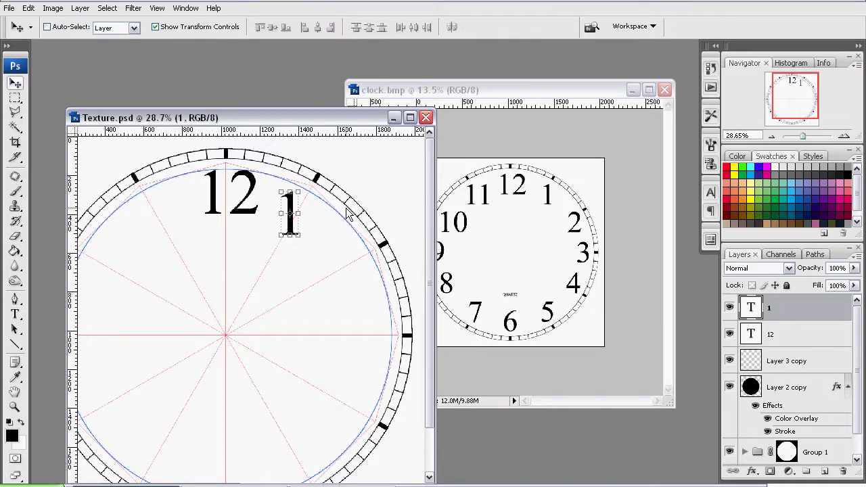
- Turn off Show Transform Controls and nudge the 1 onto the one o'clock spoke
click(167, 27)
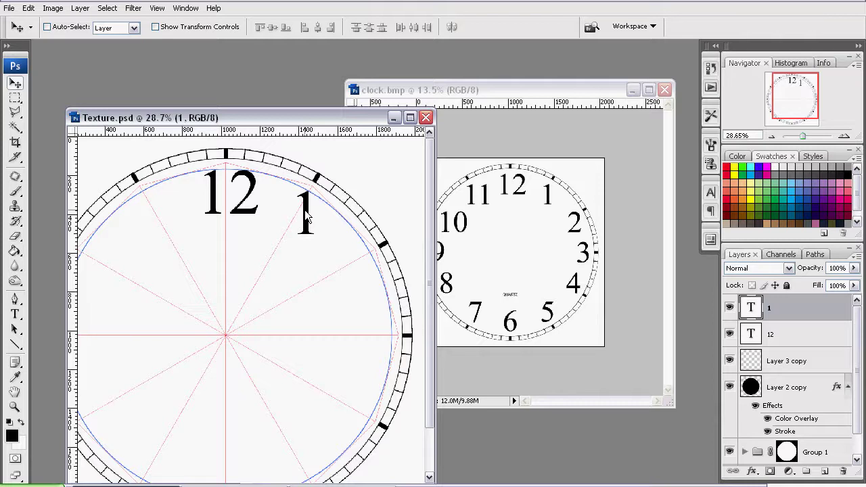
drag(304, 209, 303, 210)
key(Down)
key(Down)
key(Left)
key(Left)
key(shift+Up)
- Duplicate the 1 layer, retype the copy as 2, and place it at two o'clock
click(80, 8)
click(85, 34)
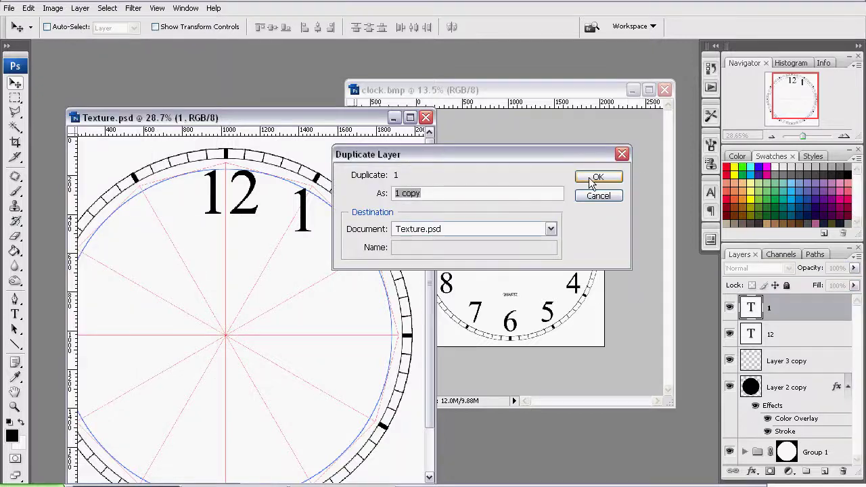
click(591, 177)
drag(302, 194, 321, 273)
click(15, 314)
text(2)
click(15, 83)
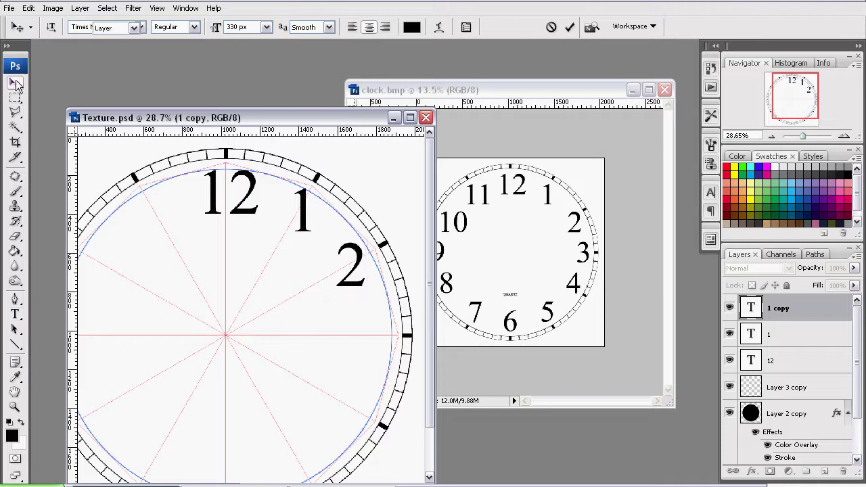
drag(359, 269, 359, 263)
- Duplicate the 2 layer, retype it as 3, and set it against the three o'clock tick
scroll(358, 262, down, 1)
scroll(360, 263, down, 3)
click(80, 7)
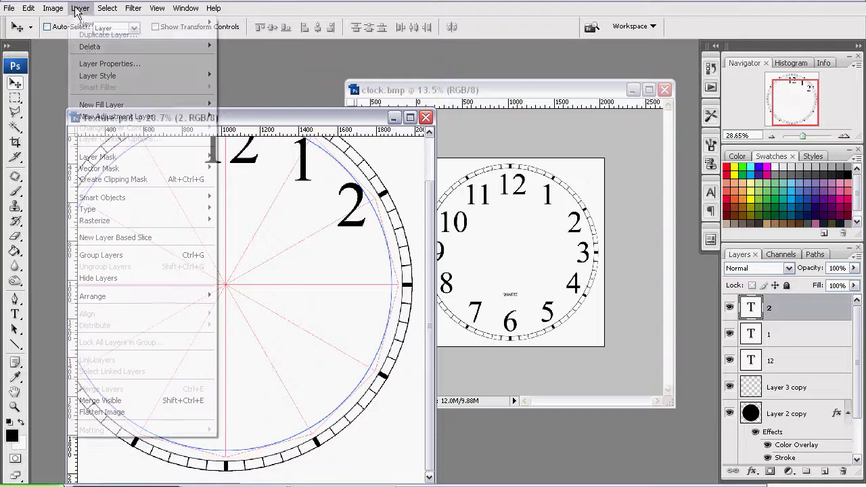
click(109, 34)
click(618, 178)
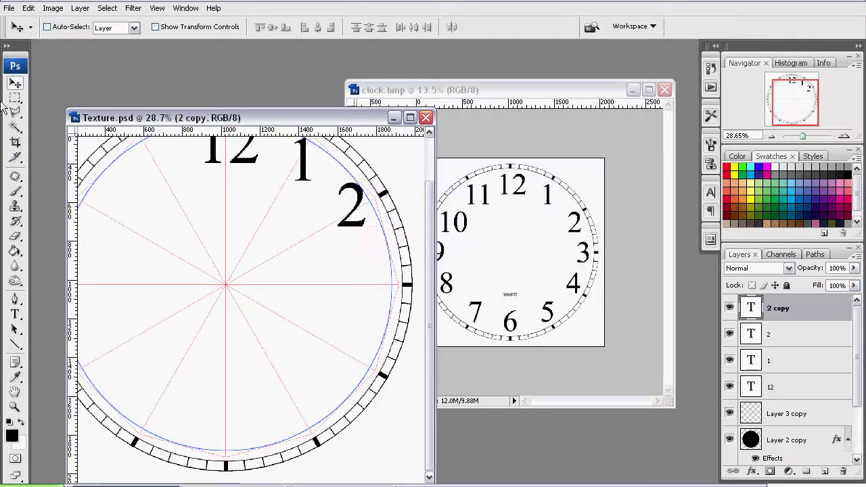
drag(363, 199, 386, 278)
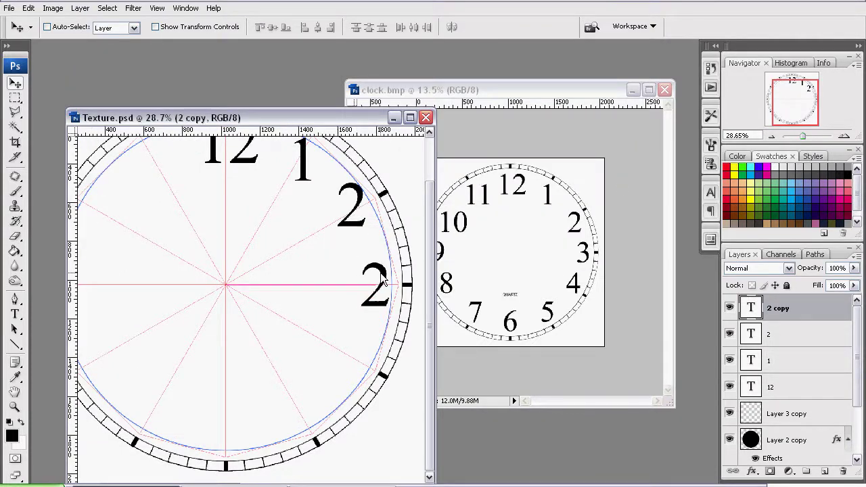
key(t)
double_click(372, 279)
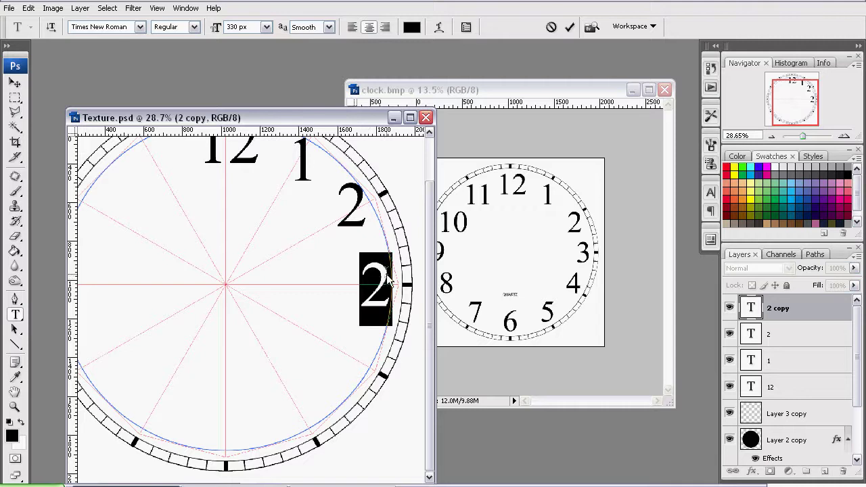
text(3)
click(14, 82)
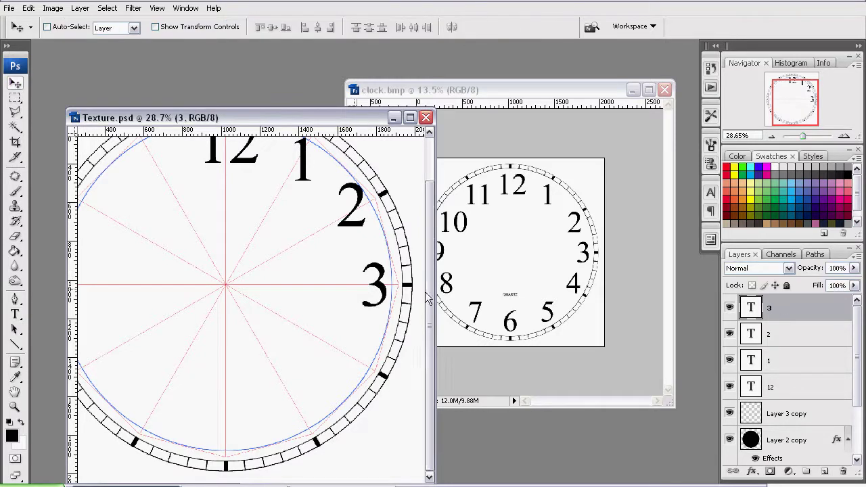
drag(368, 279, 380, 275)
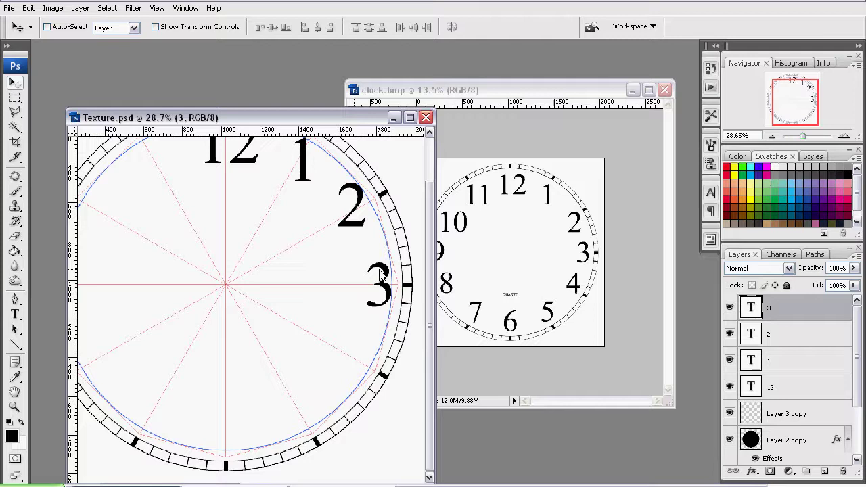
- Duplicate the 3 layer, move the copy to four o'clock, and retype it as 4
click(79, 8)
click(107, 37)
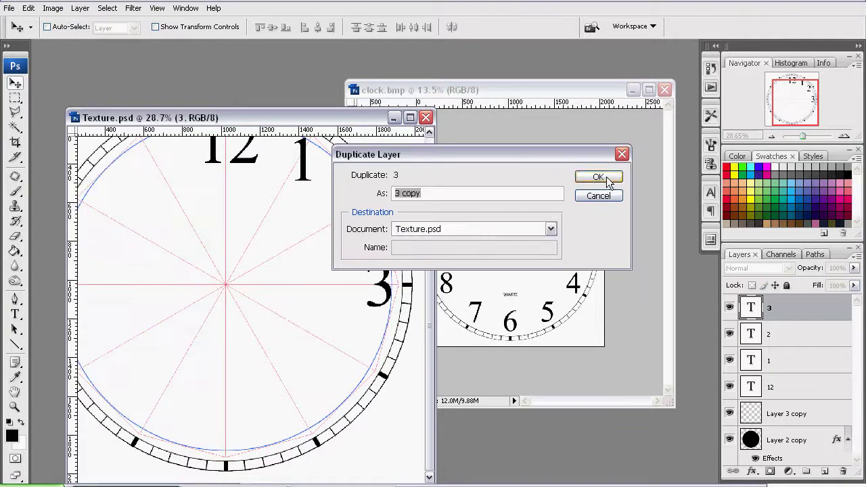
click(597, 177)
drag(380, 284, 360, 369)
key(t)
text(4)
click(14, 82)
- Duplicate the 4 layer, retype it as 5, and place it at five o'clock
click(80, 8)
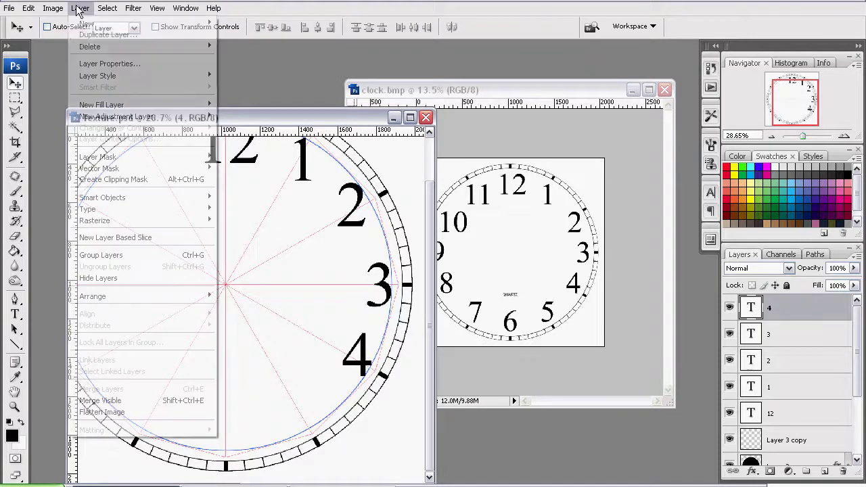
click(99, 37)
click(591, 177)
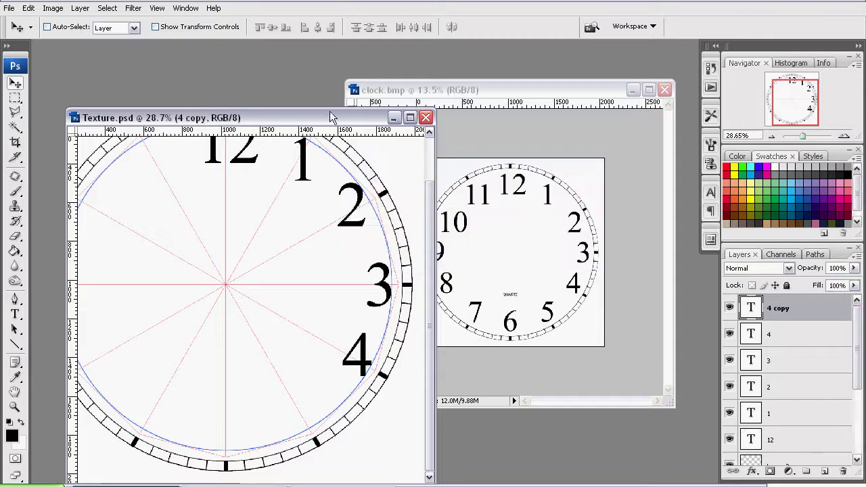
drag(365, 372, 298, 435)
key(t)
click(296, 399)
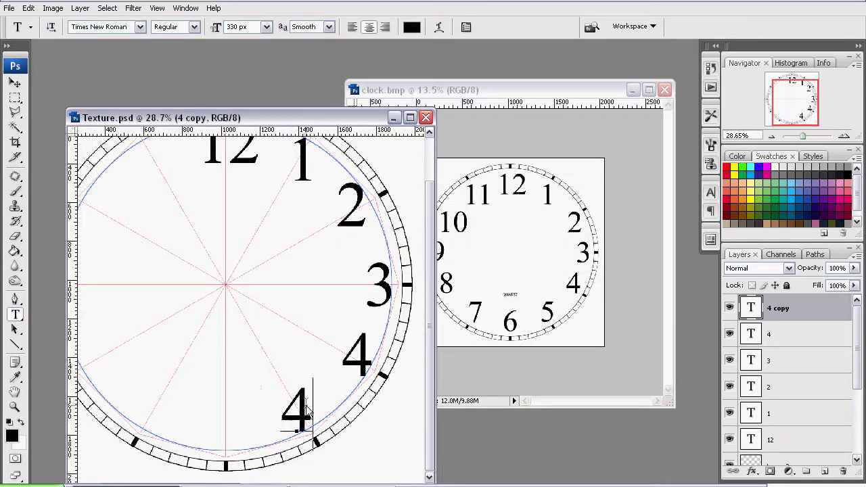
key(ctrl+a)
text(5)
click(14, 82)
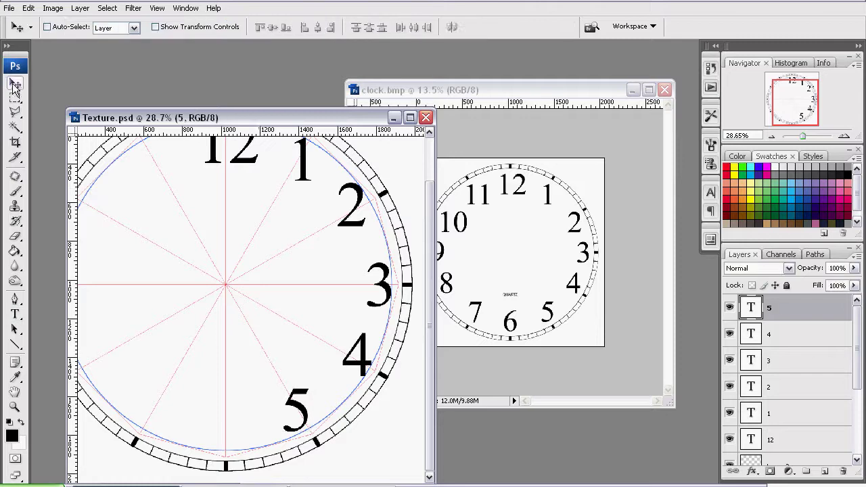
drag(301, 413, 312, 420)
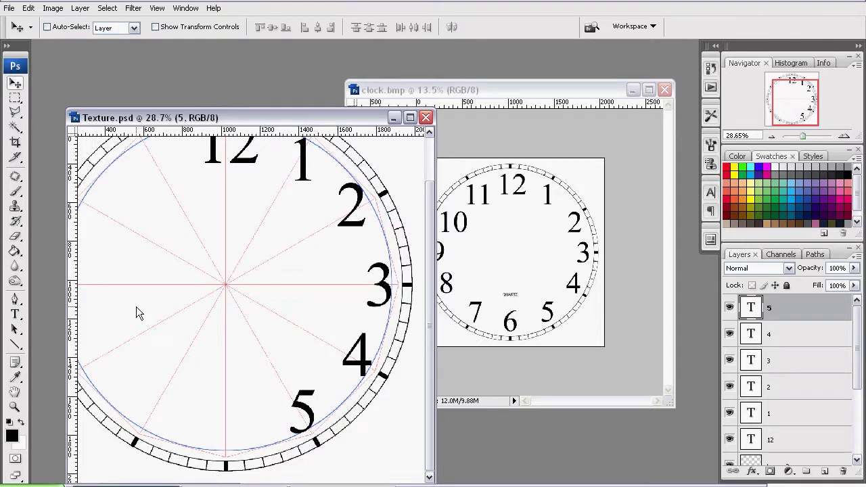
- Align the 5 on its hour line, check the numerals with Navigator zoom, and select layer 5
mouse_move(306, 417)
mouse_down()
mouse_move(297, 409)
mouse_move(306, 414)
mouse_up()
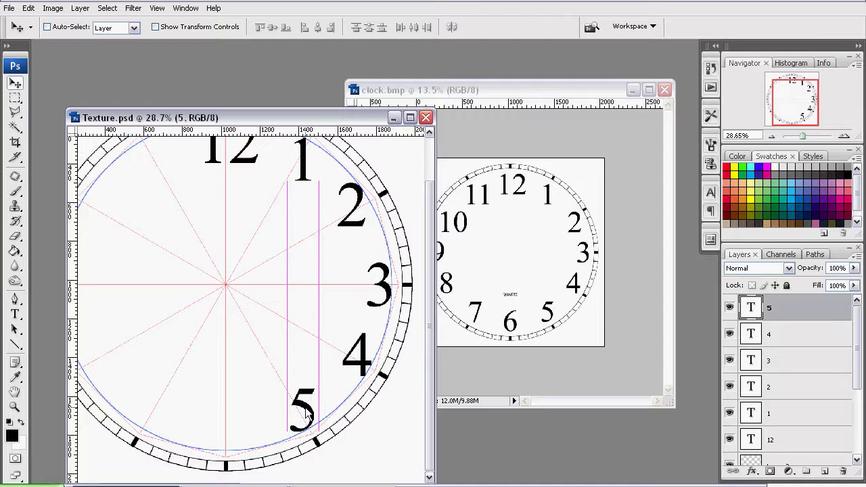
mouse_move(812, 136)
mouse_down()
mouse_move(801, 137)
mouse_move(809, 138)
mouse_move(798, 120)
mouse_move(800, 130)
mouse_up()
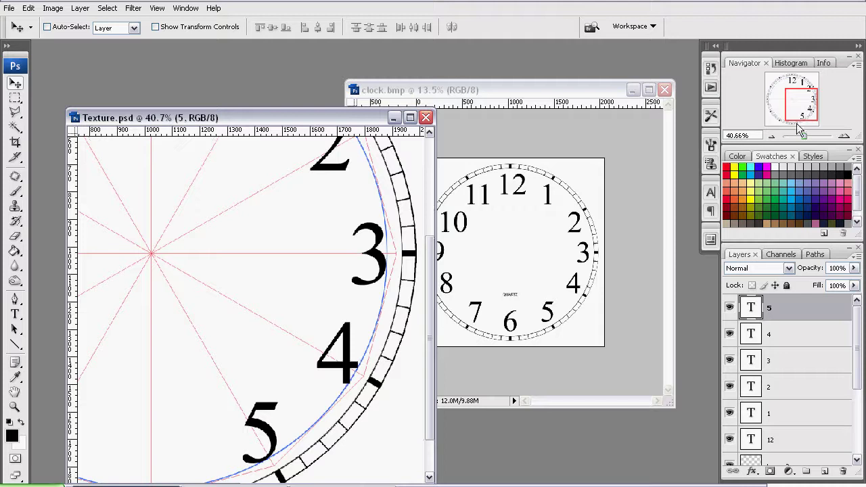
click(783, 336)
scroll(321, 305, up, 3)
scroll(329, 357, down, 5)
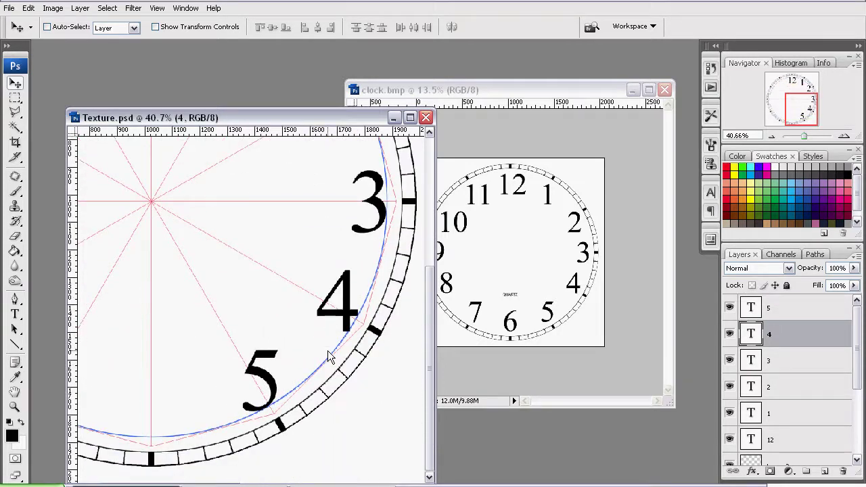
drag(798, 134, 803, 136)
click(800, 310)
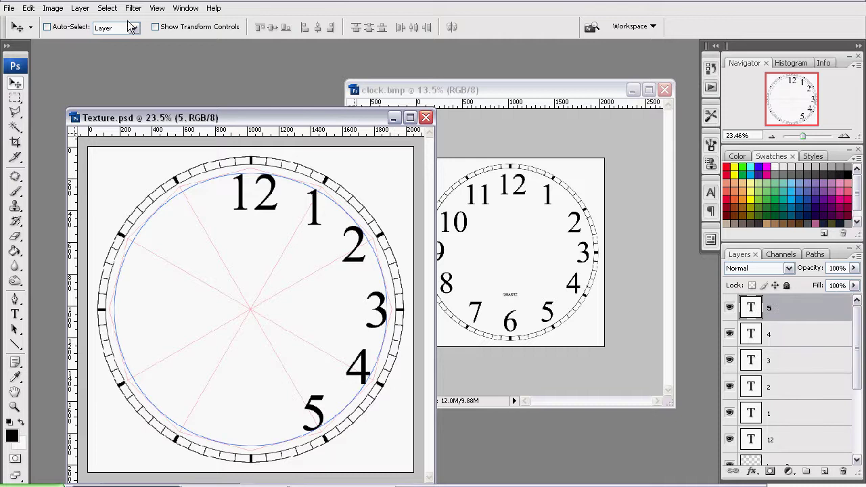
click(80, 7)
- Duplicate the 5 layer, move the copy to the bottom, and retype it as 6
click(83, 35)
click(603, 172)
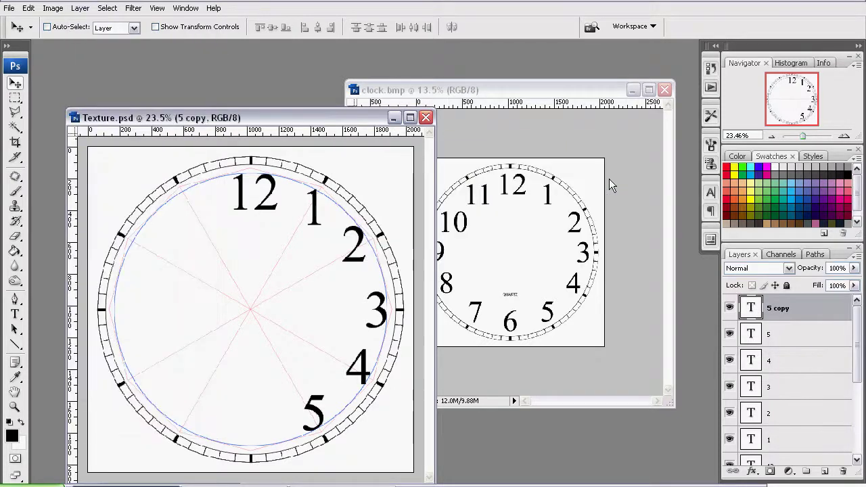
drag(314, 417, 225, 433)
click(15, 314)
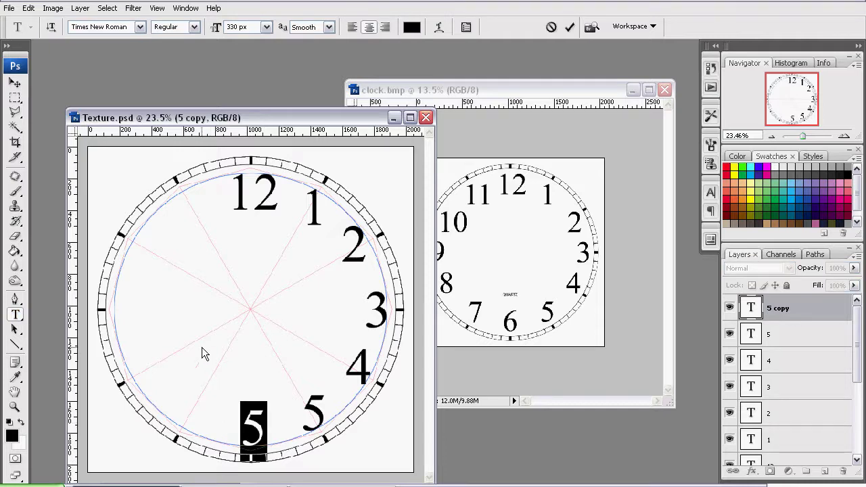
text(6)
click(15, 81)
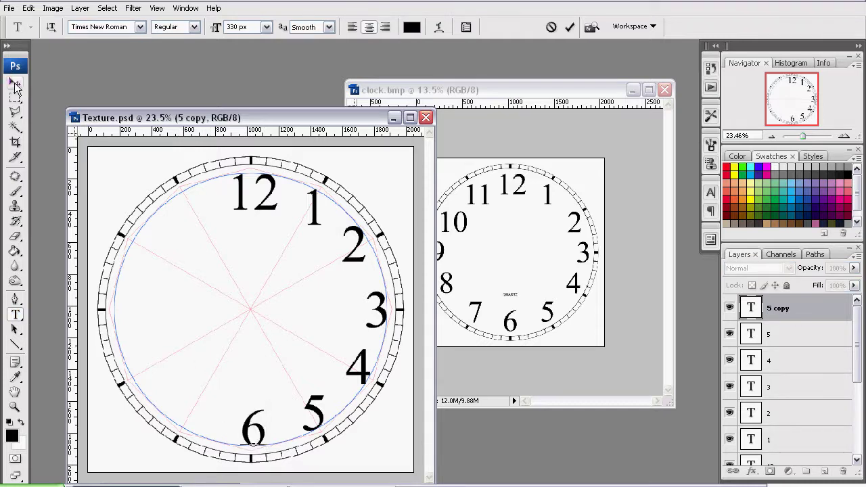
- Duplicate the 6 layer, retype it as 7, and place it at lower left
click(107, 8)
click(102, 31)
click(593, 177)
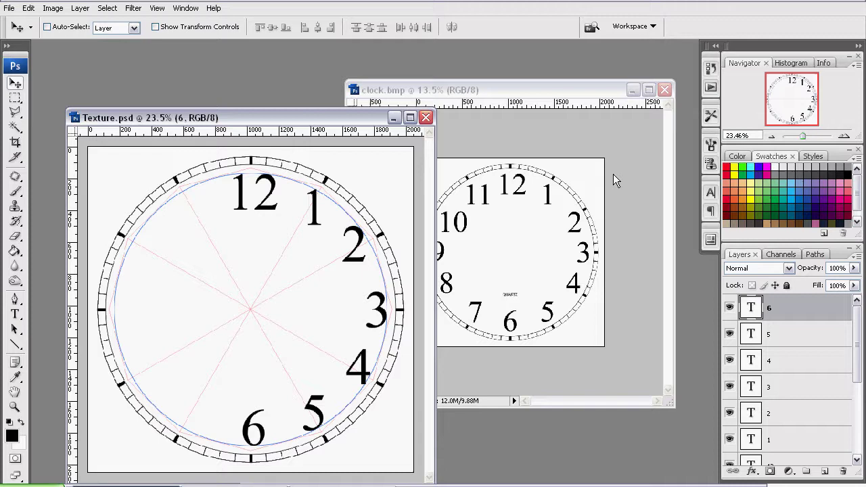
drag(256, 441, 189, 423)
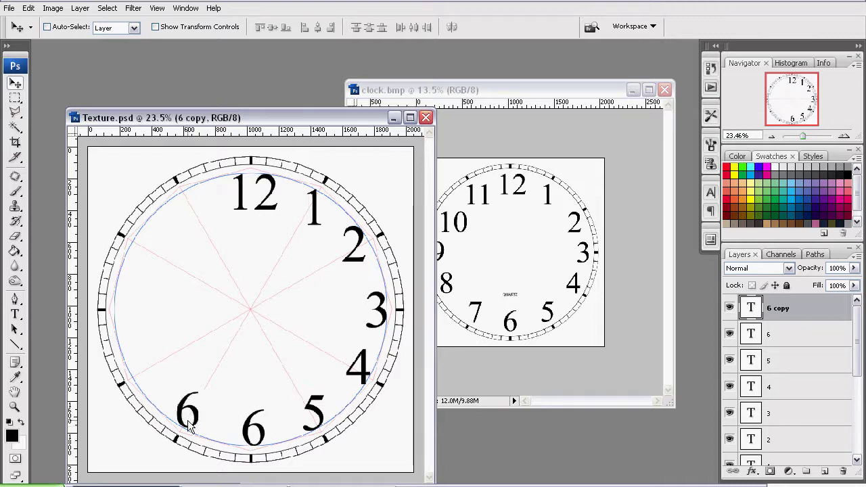
click(15, 314)
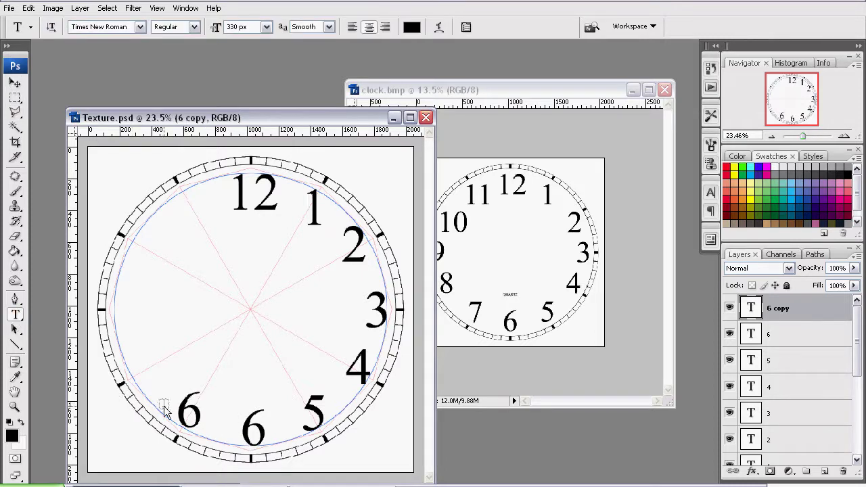
drag(179, 409, 273, 374)
text(7)
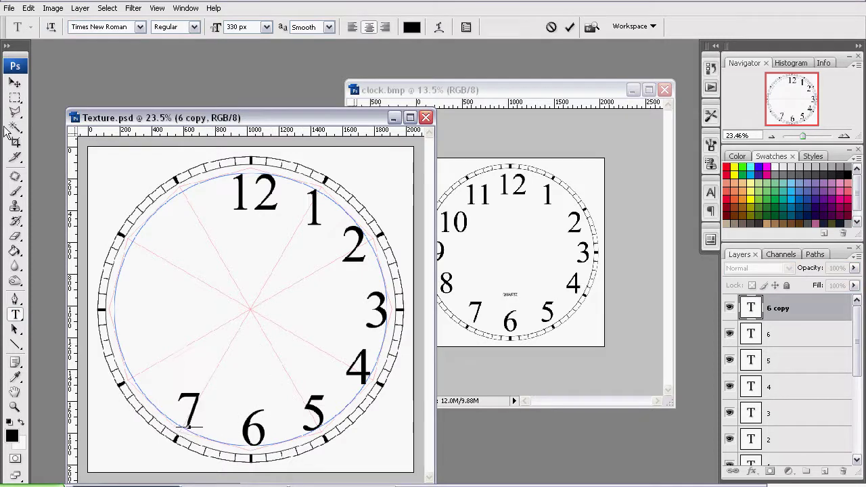
click(15, 82)
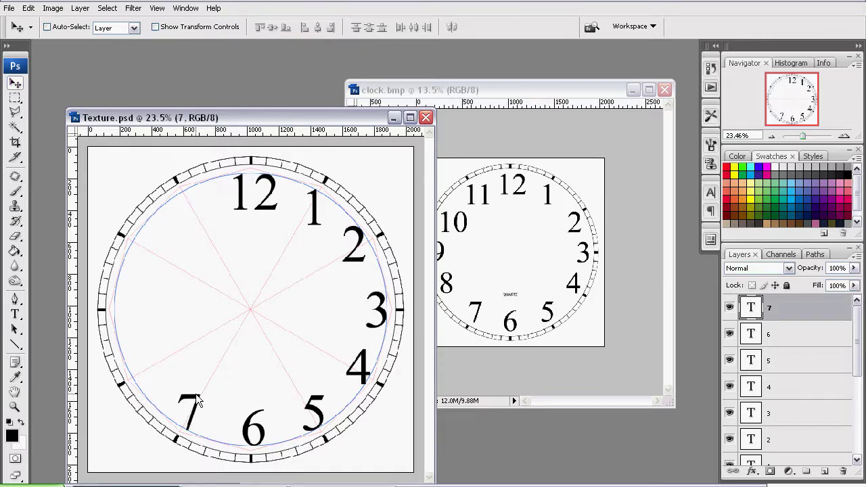
mouse_move(195, 393)
mouse_down()
mouse_move(202, 402)
mouse_move(198, 395)
mouse_up()
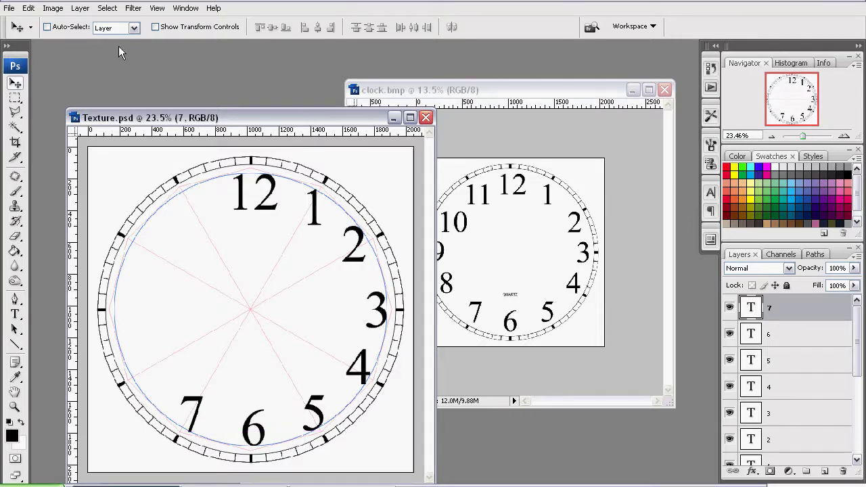
- Duplicate the 7 layer, move the copy to eight o'clock, and retype it as 8
click(80, 8)
click(111, 33)
click(594, 177)
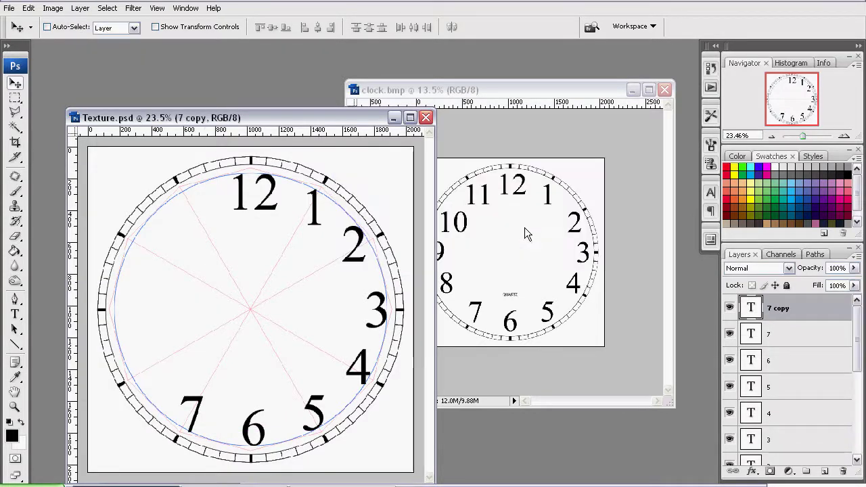
mouse_move(201, 400)
mouse_down()
mouse_move(154, 362)
mouse_move(124, 369)
mouse_move(148, 371)
mouse_up()
key(t)
text(8)
click(14, 82)
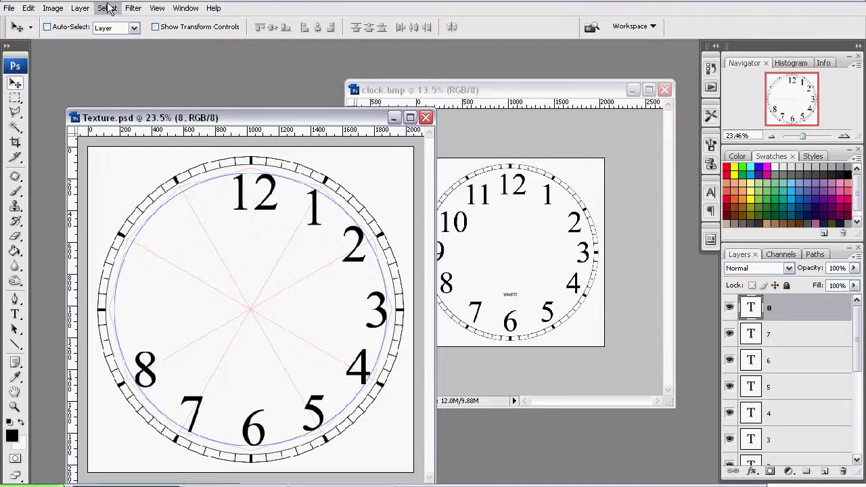
- Duplicate the 8 layer, move it to nine o'clock, type 9, and zoom in slightly
click(80, 8)
click(94, 34)
key(Return)
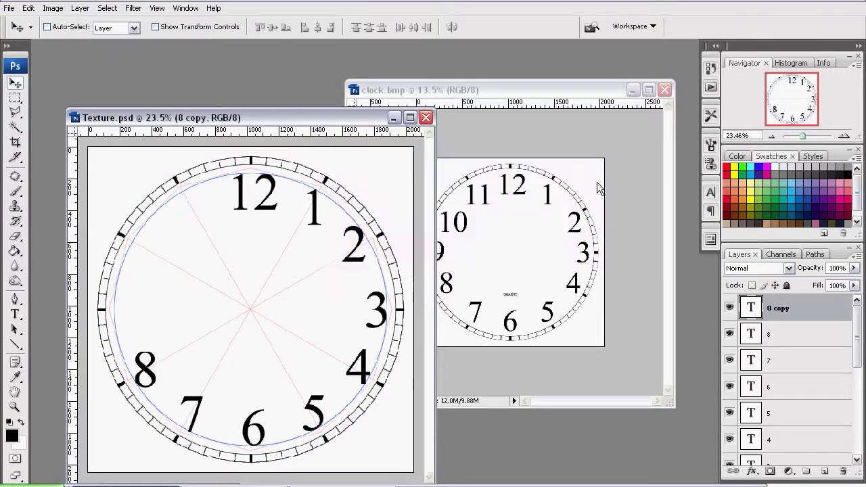
drag(151, 381, 134, 321)
click(14, 315)
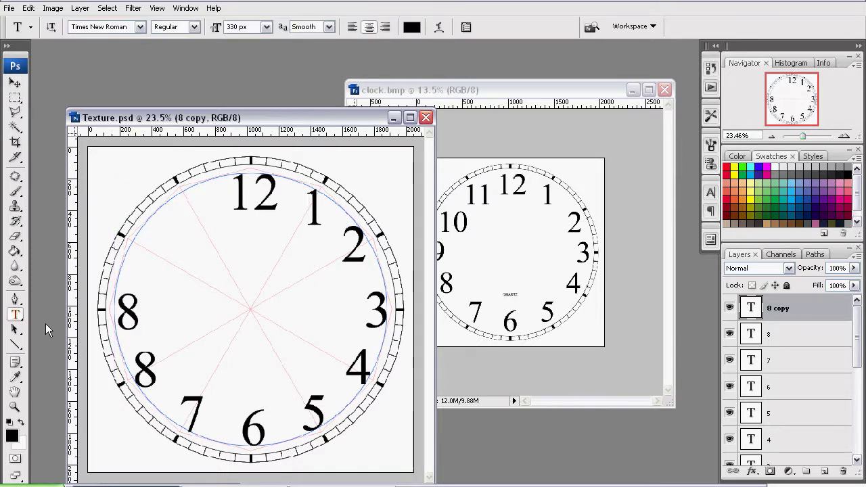
double_click(135, 310)
text(9)
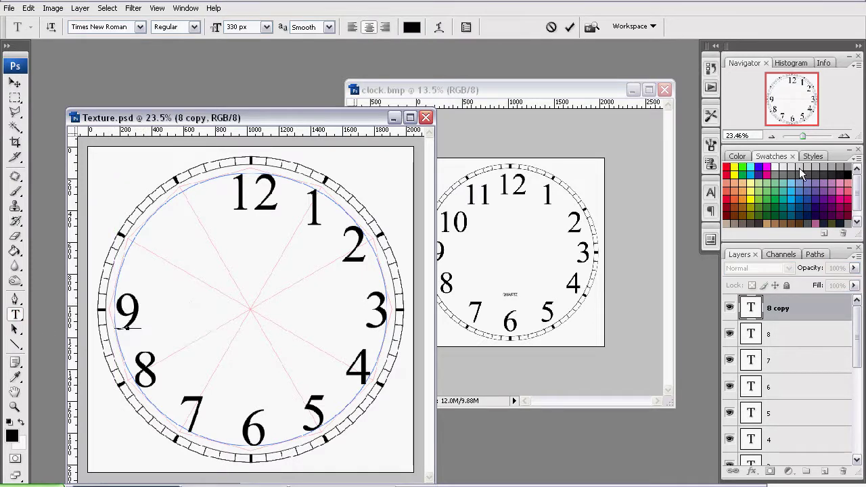
drag(802, 135, 803, 135)
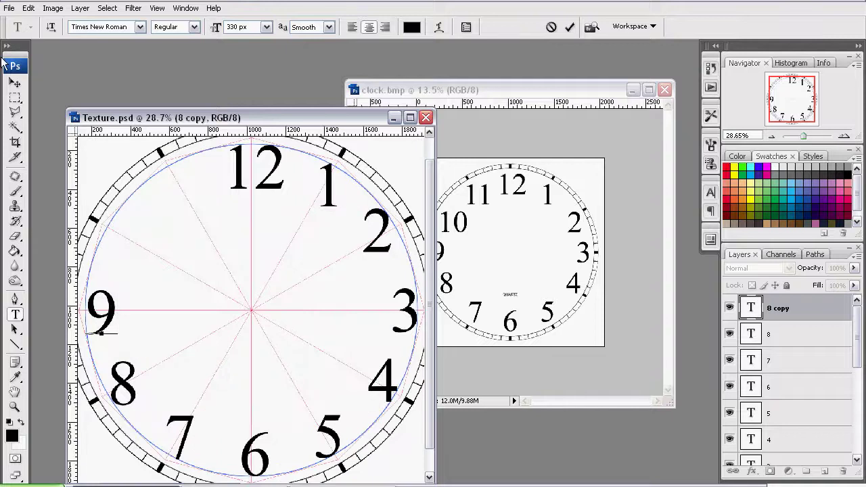
- Commit the 9 at nine o'clock, then duplicate it as a 10 aligned at ten o'clock
click(14, 82)
drag(111, 324, 109, 320)
click(80, 7)
click(108, 34)
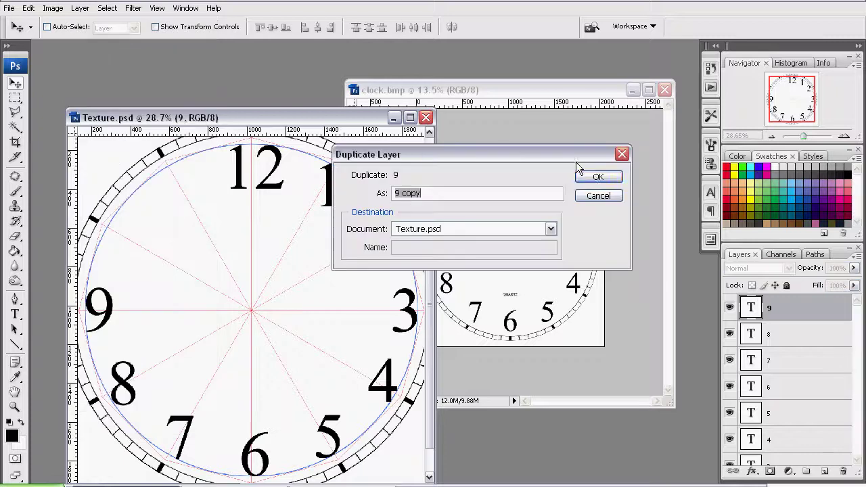
click(594, 177)
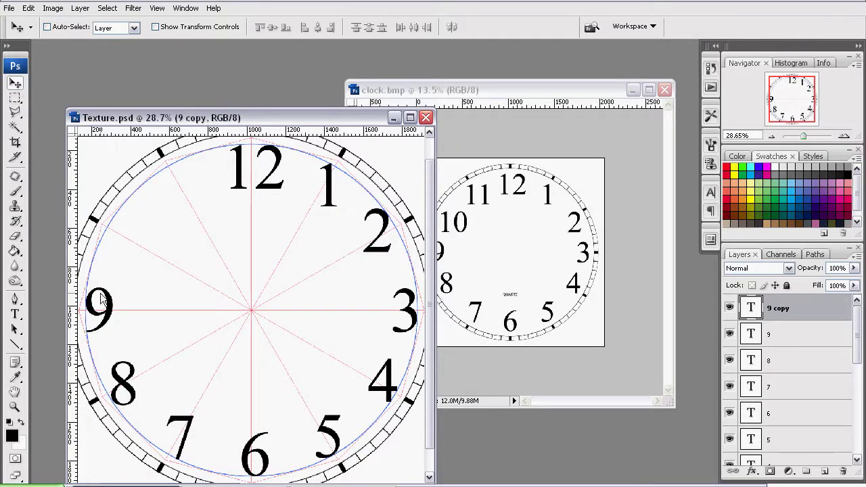
drag(100, 298, 100, 247)
click(15, 314)
text(10)
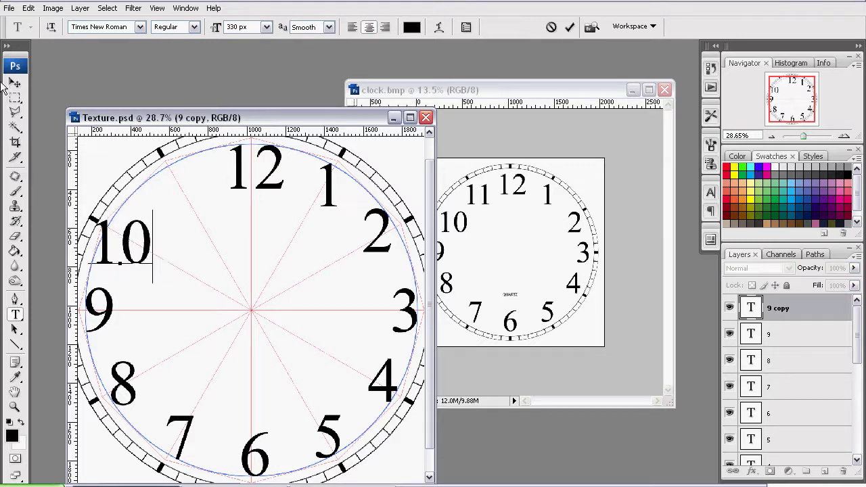
click(15, 82)
drag(102, 238, 123, 225)
- Duplicate the 10 layer, retype it as 11, and place it beside the 12
click(79, 8)
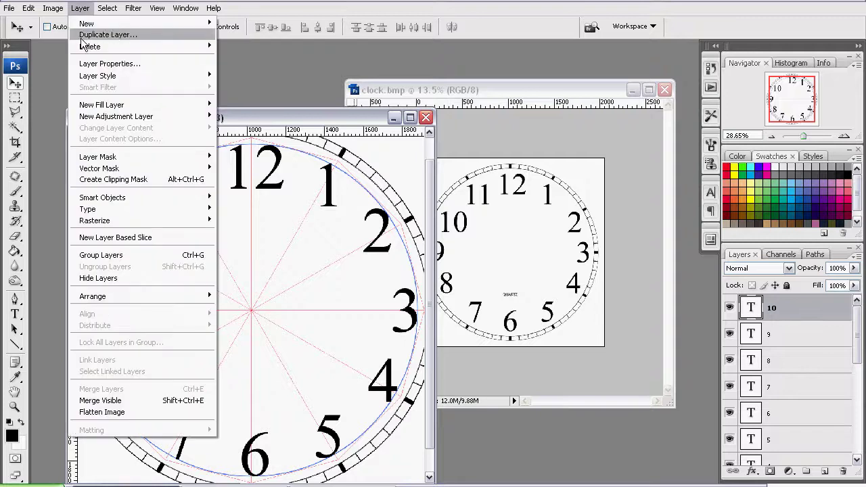
click(115, 34)
click(598, 177)
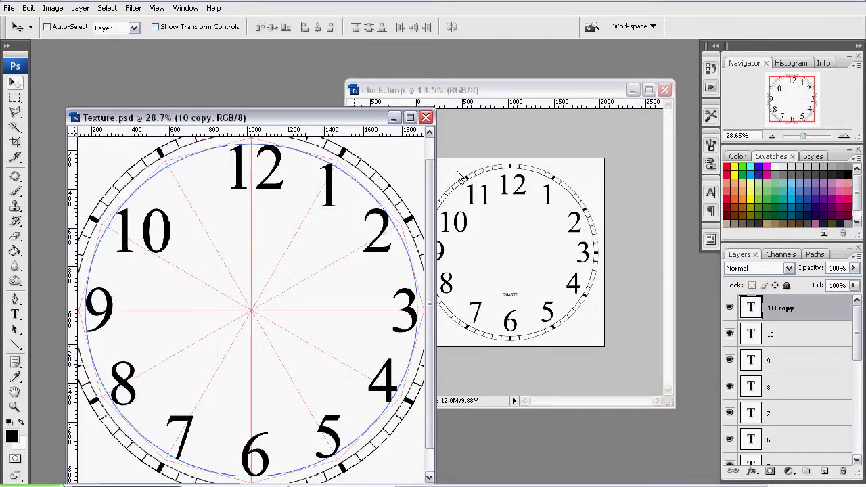
drag(122, 233, 189, 188)
click(15, 313)
text(1)
key(ctrl+Return)
key(v)
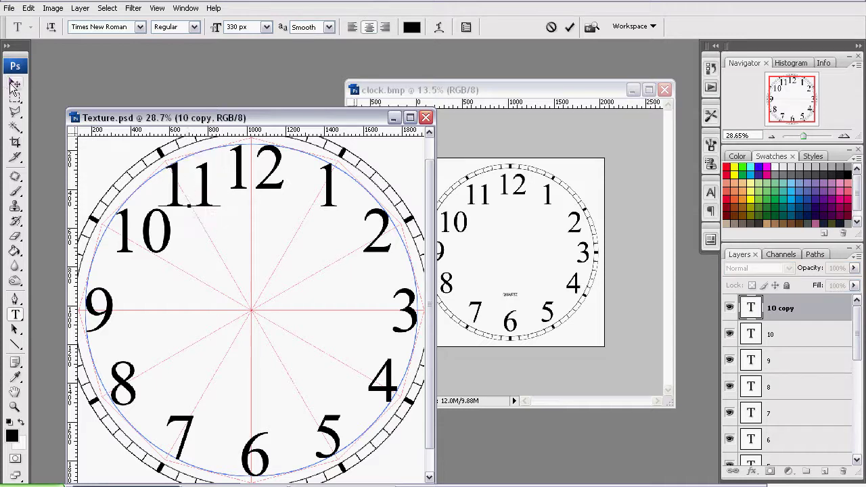
drag(209, 188, 197, 186)
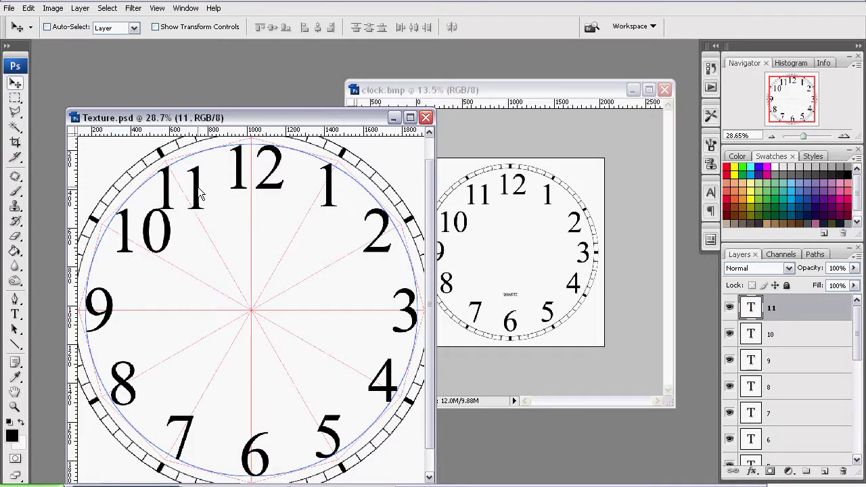
- Nudge the 1 and 2 numerals slightly down-right onto their guides
click(156, 8)
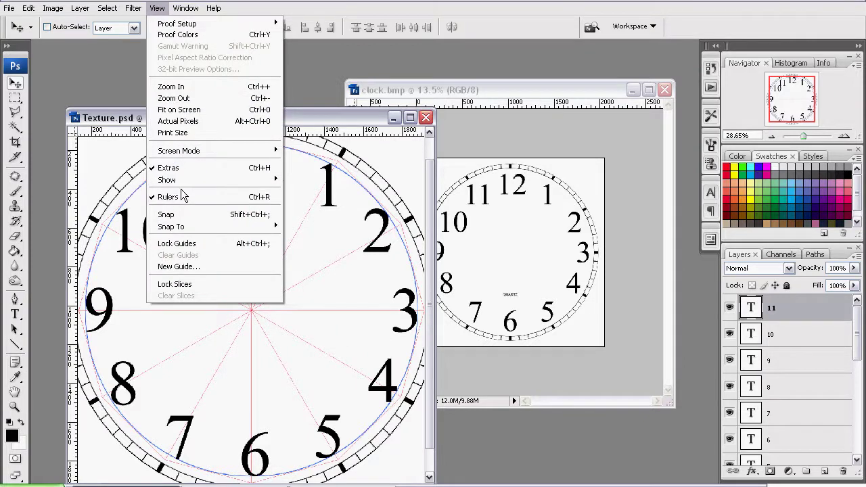
click(180, 213)
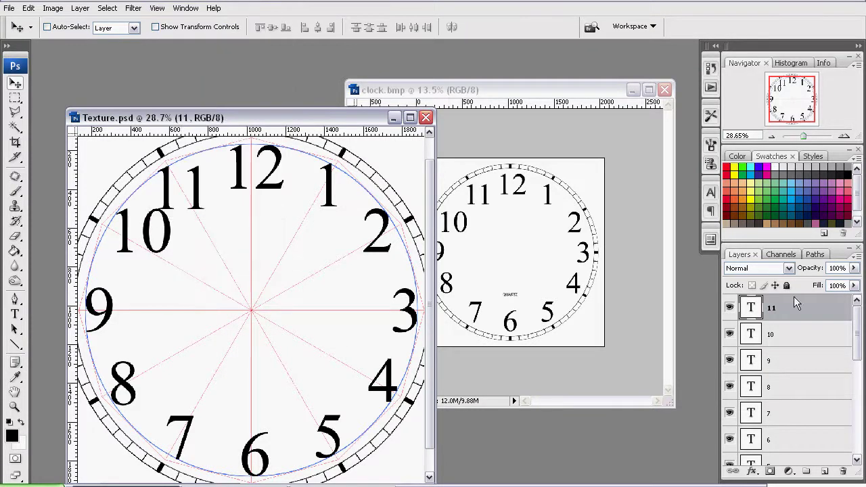
scroll(796, 342, down, 5)
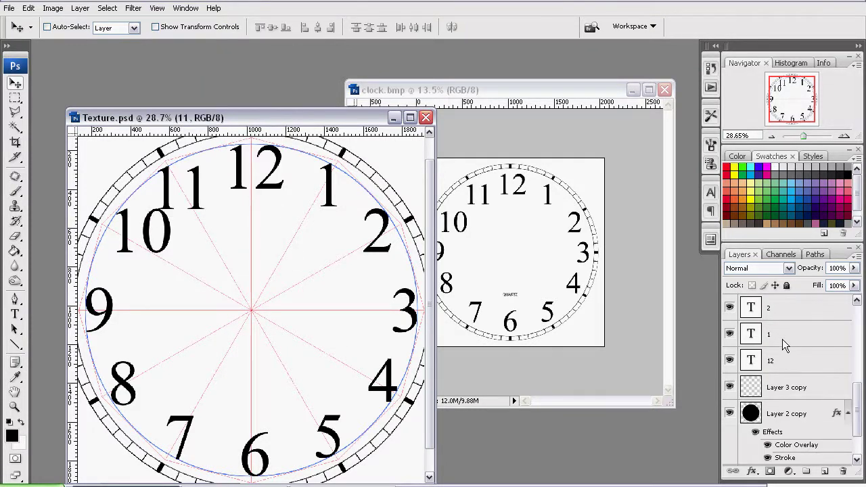
click(782, 336)
drag(328, 177, 333, 182)
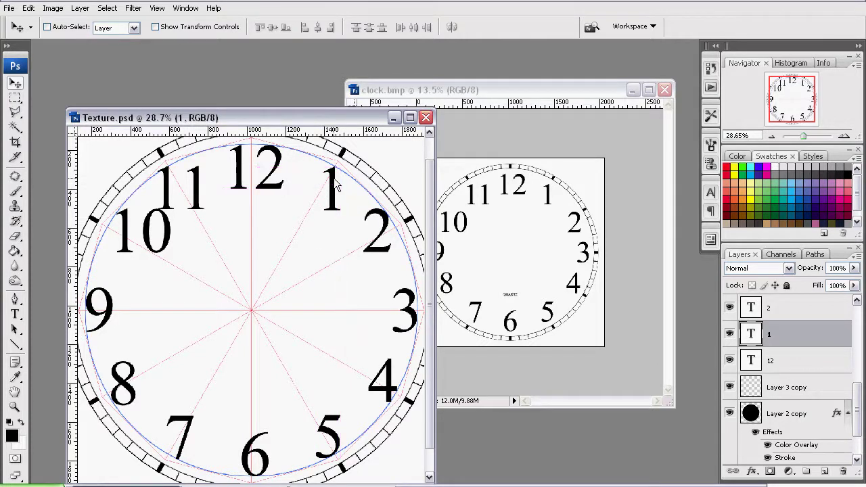
click(772, 311)
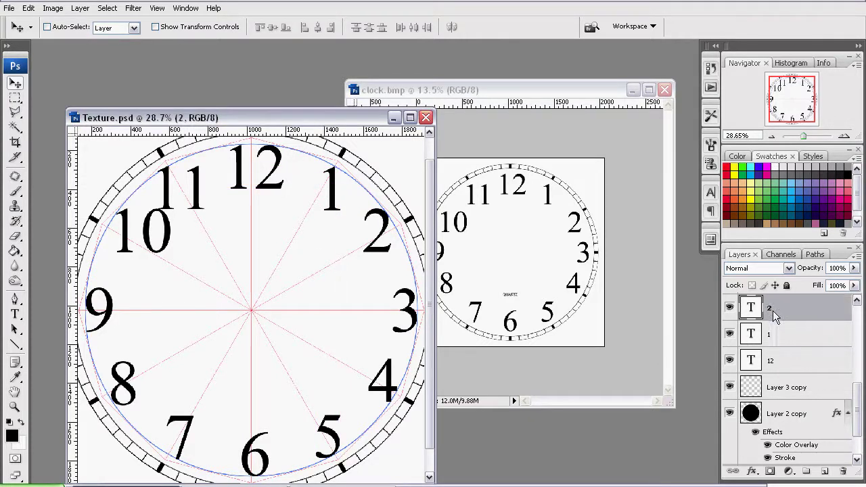
drag(378, 227, 378, 232)
- Select the 10 numeral's layer and nudge the 10 slightly left into line
scroll(799, 347, up, 1)
click(778, 308)
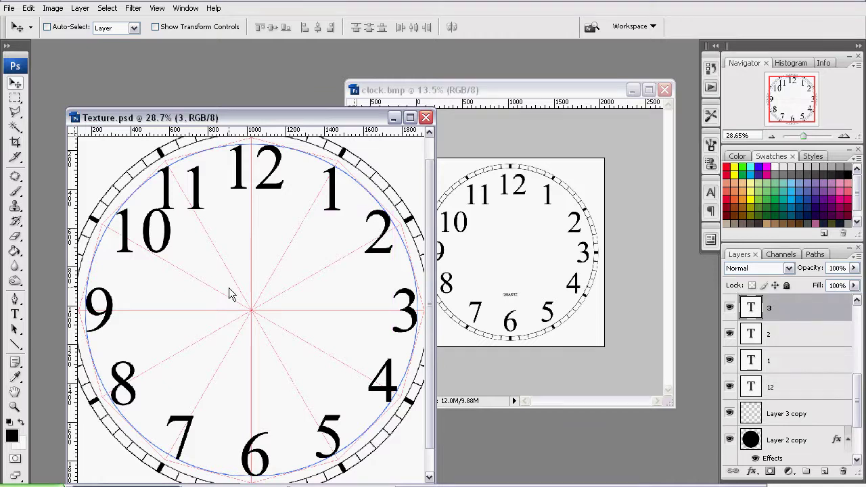
scroll(808, 375, up, 3)
click(777, 336)
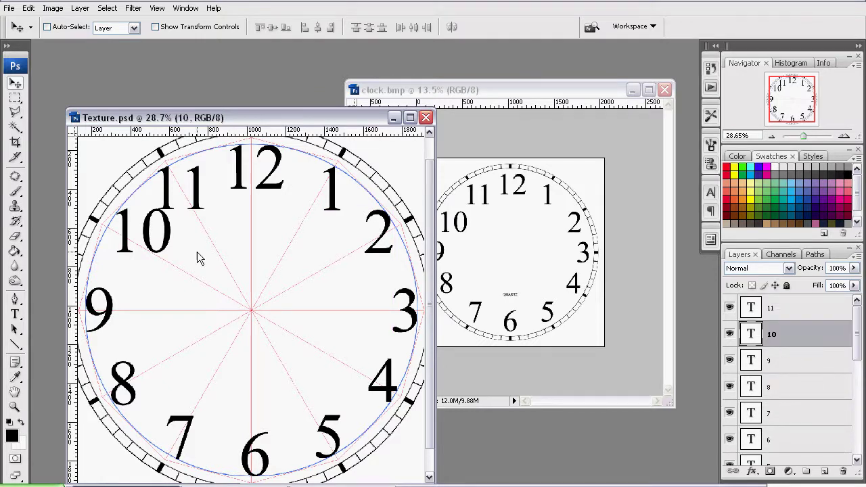
drag(152, 251, 126, 230)
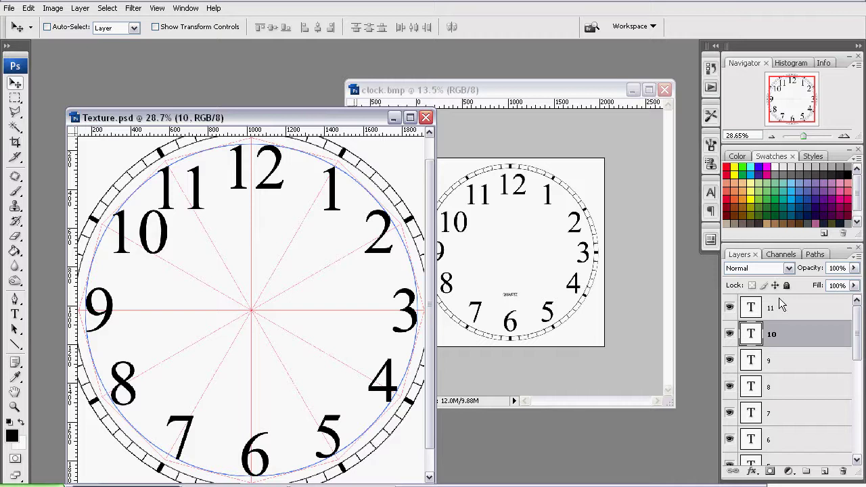
- Select the 4 numeral's layer and nudge the 4 down-left, level with the 8
scroll(784, 345, down, 5)
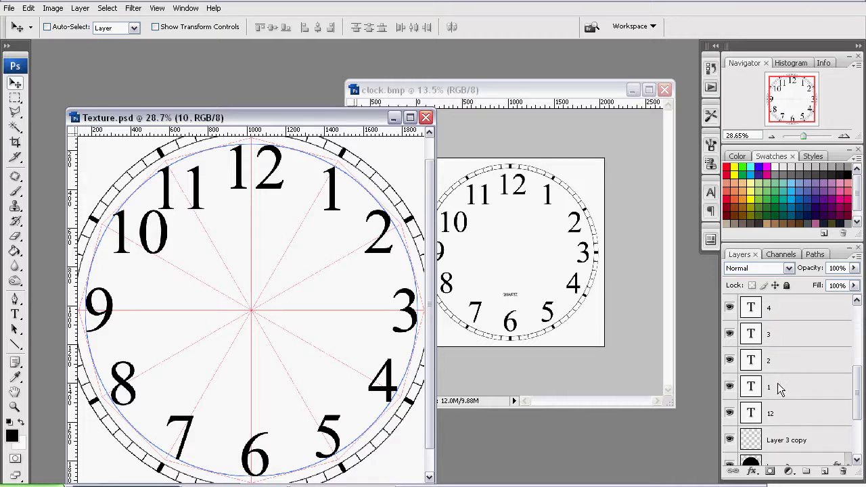
click(775, 337)
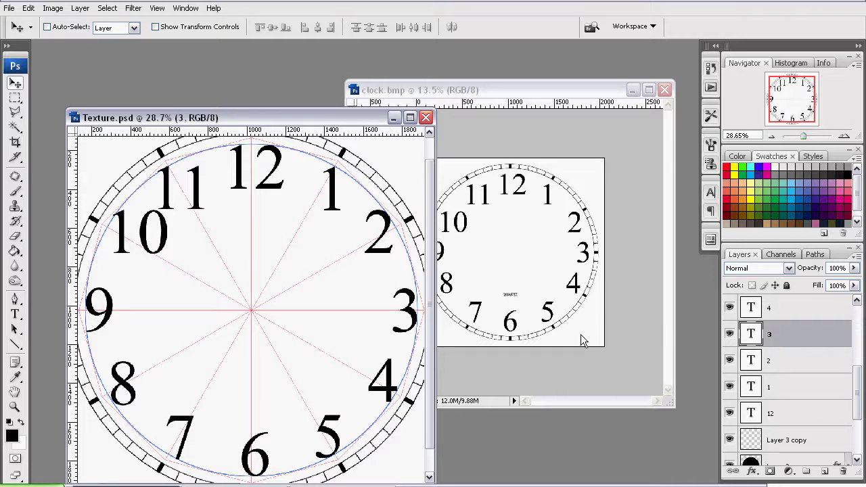
click(793, 364)
scroll(790, 368, up, 3)
click(775, 414)
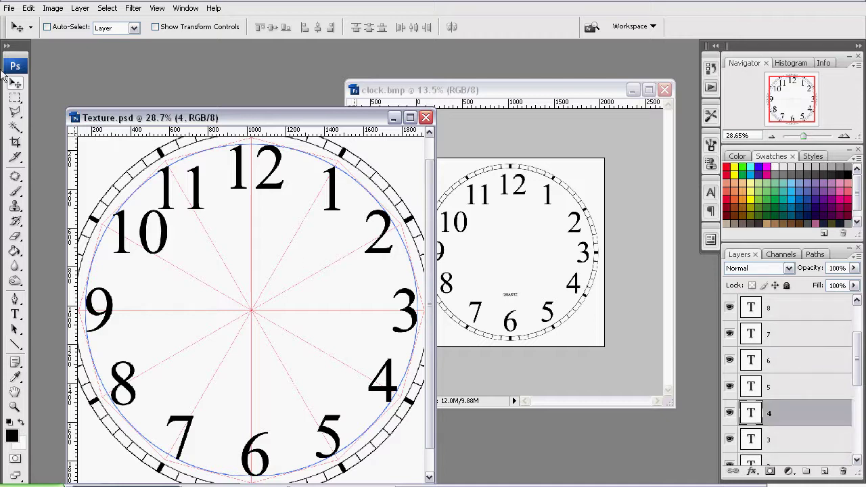
click(14, 83)
drag(378, 374, 388, 399)
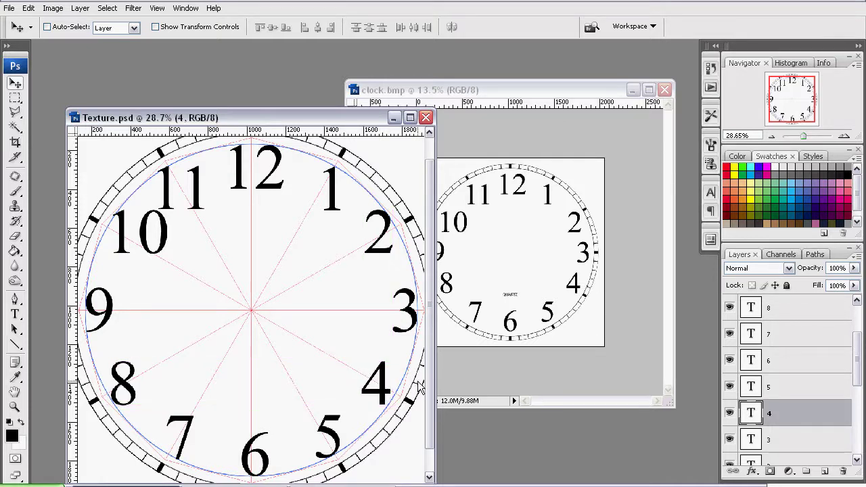
- Shift the 5 and 6 numerals a few pixels onto their radial guides
click(801, 389)
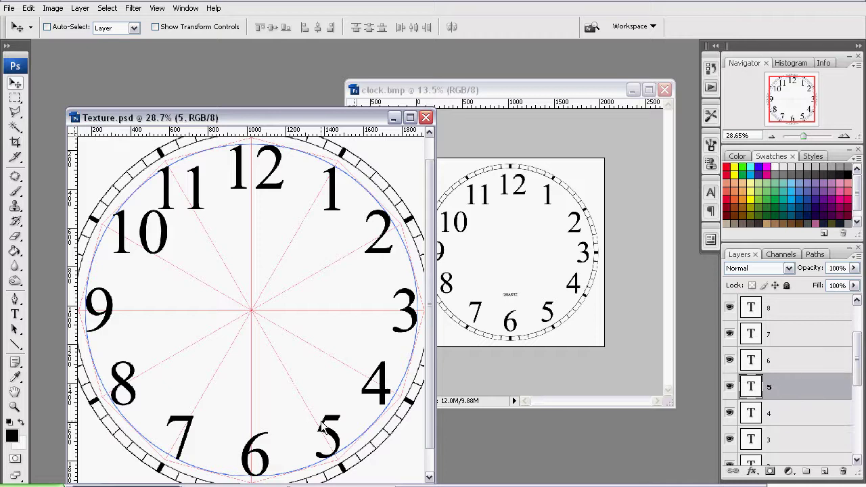
drag(323, 428, 321, 426)
scroll(805, 422, down, 1)
click(792, 394)
click(776, 332)
scroll(775, 333, up, 3)
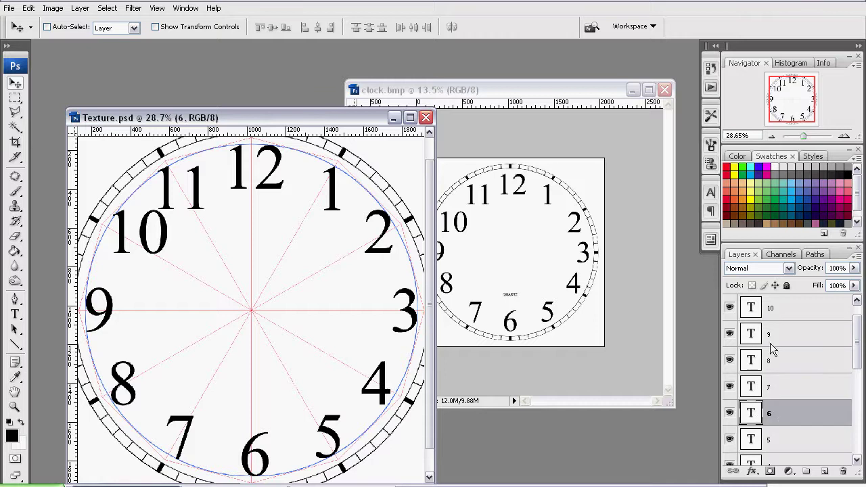
drag(250, 465, 247, 465)
- Move the 7 left and the 8 slightly right onto their red spokes
click(784, 390)
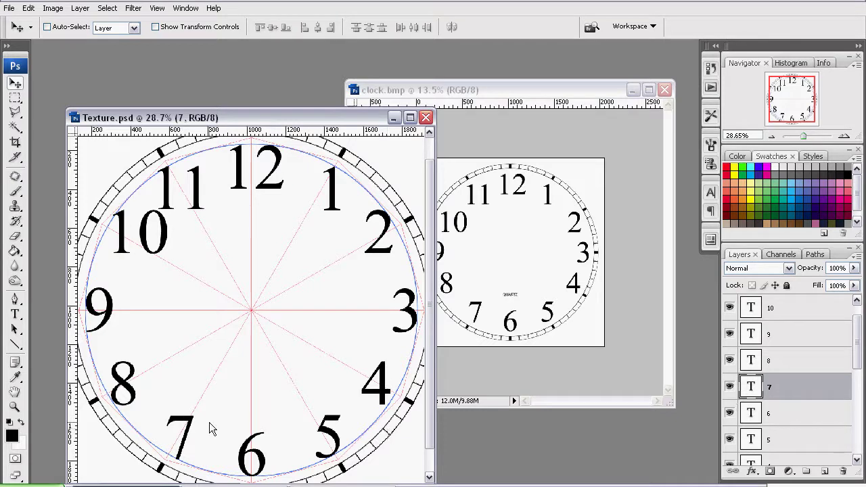
drag(188, 426, 182, 433)
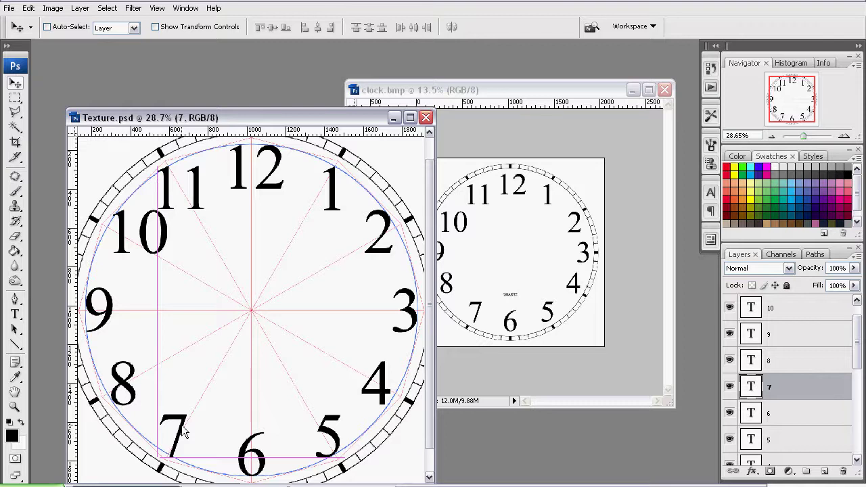
drag(183, 433, 184, 433)
click(796, 366)
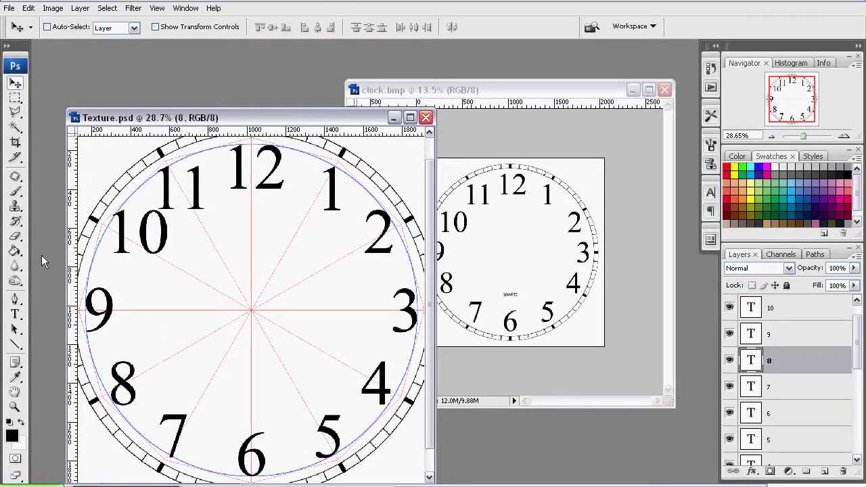
drag(119, 380, 121, 381)
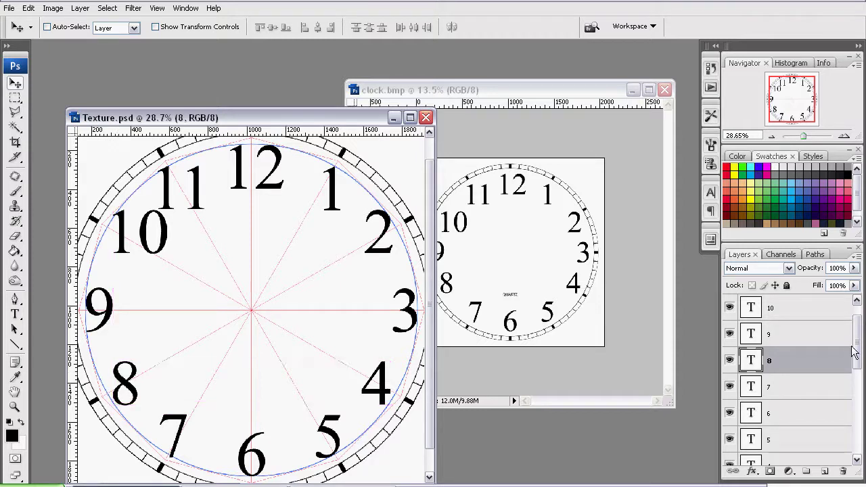
scroll(854, 352, up, 1)
drag(185, 117, 311, 81)
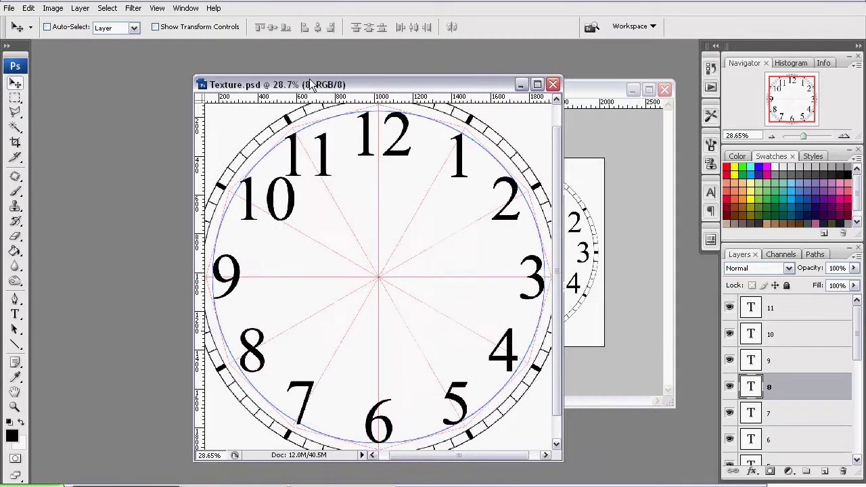
scroll(788, 349, down, 10)
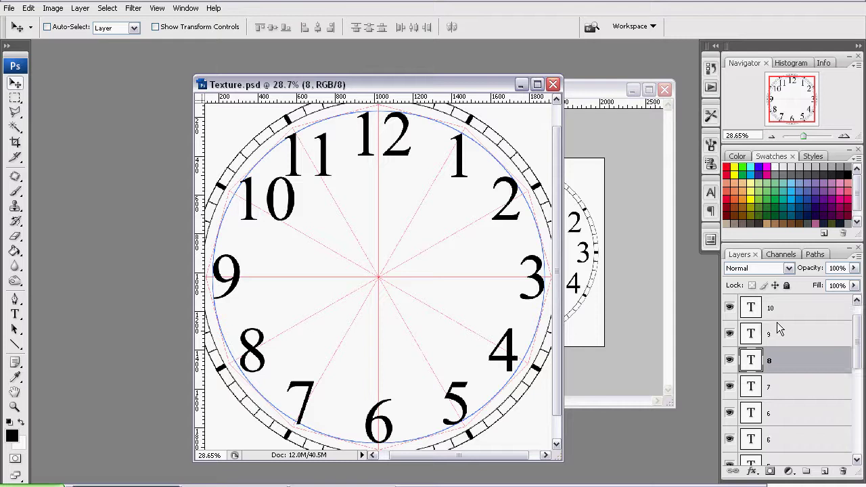
- Hide the blue circle and red guide-line layers (Layer 2 copy, Layer 3 copy)
scroll(794, 363, up, 1)
click(788, 393)
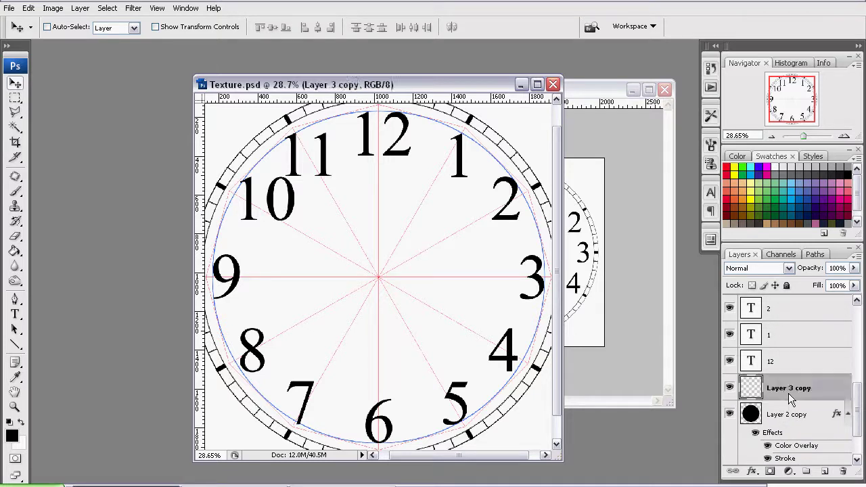
scroll(794, 402, down, 2)
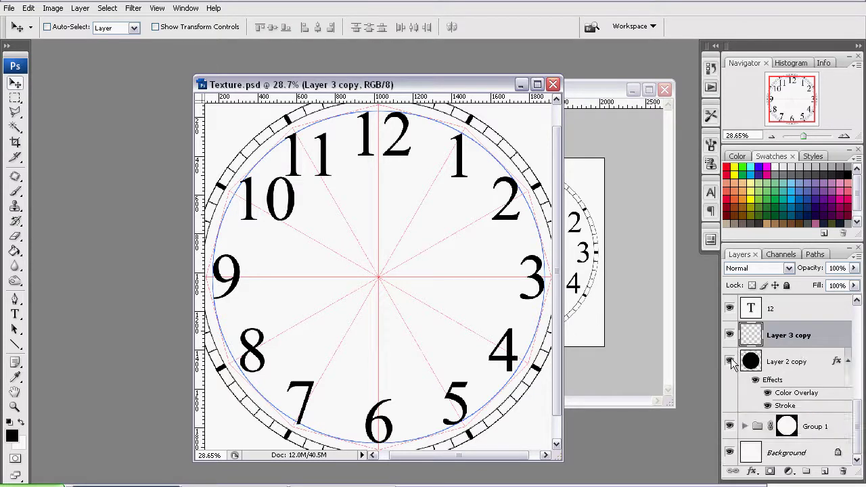
click(730, 361)
click(730, 335)
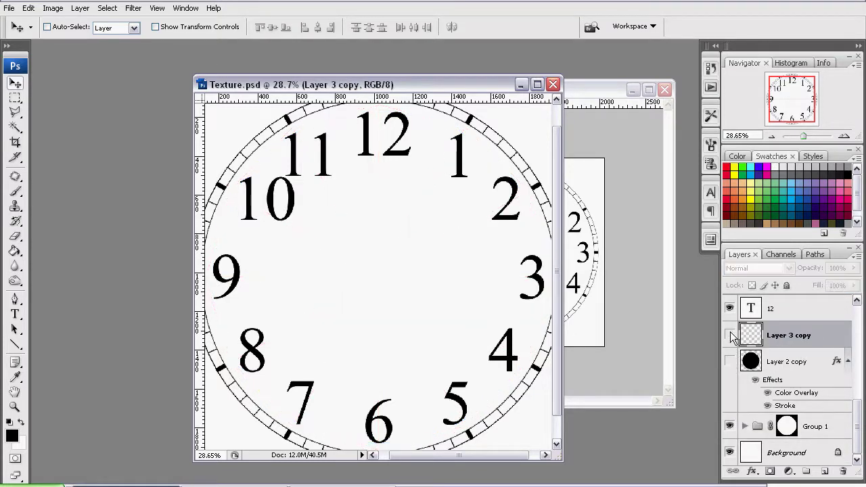
- Move the Texture.psd window left and bring the clock.bmp reference image forward
click(15, 329)
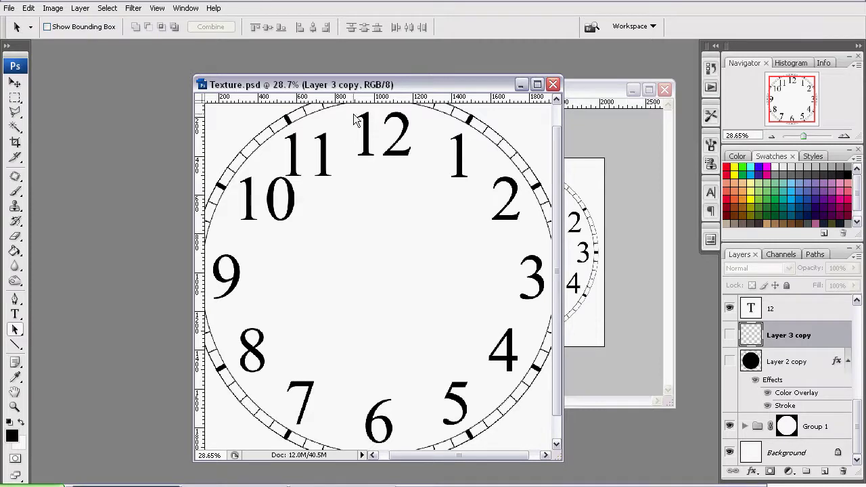
drag(311, 89, 233, 77)
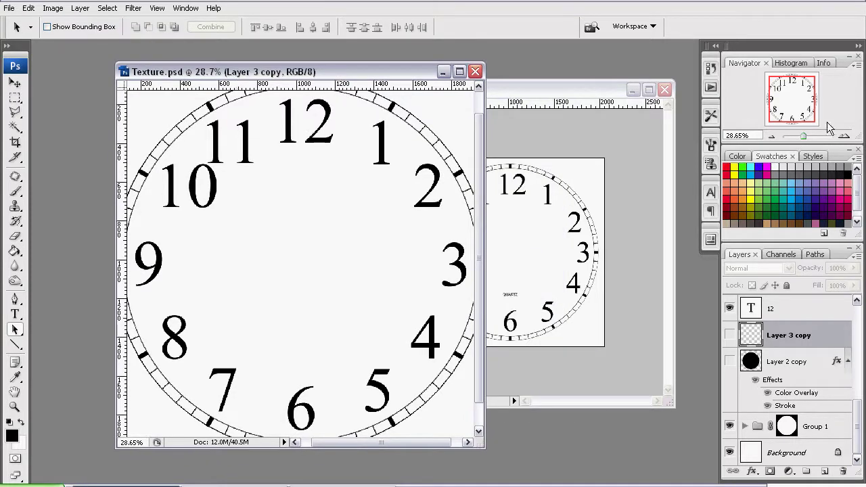
drag(811, 112, 793, 118)
click(518, 92)
- Bring Texture.psd forward and set the Type tool to Arial at 39 px
drag(289, 71, 231, 75)
click(15, 314)
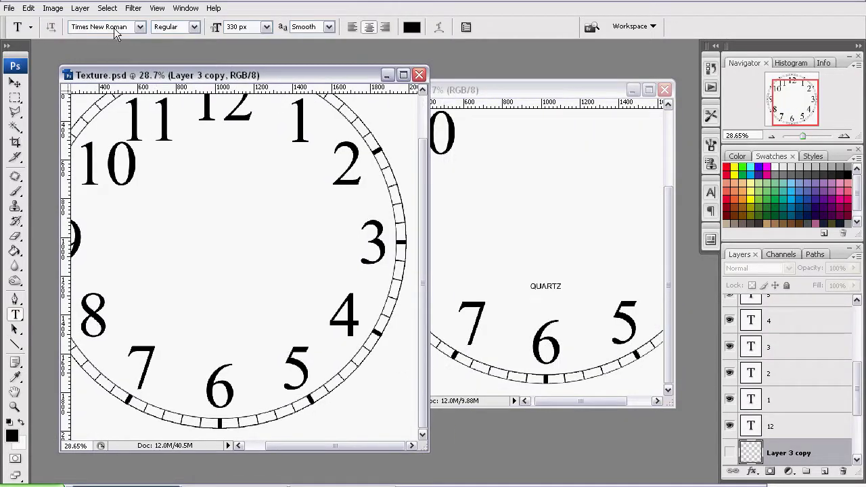
click(140, 27)
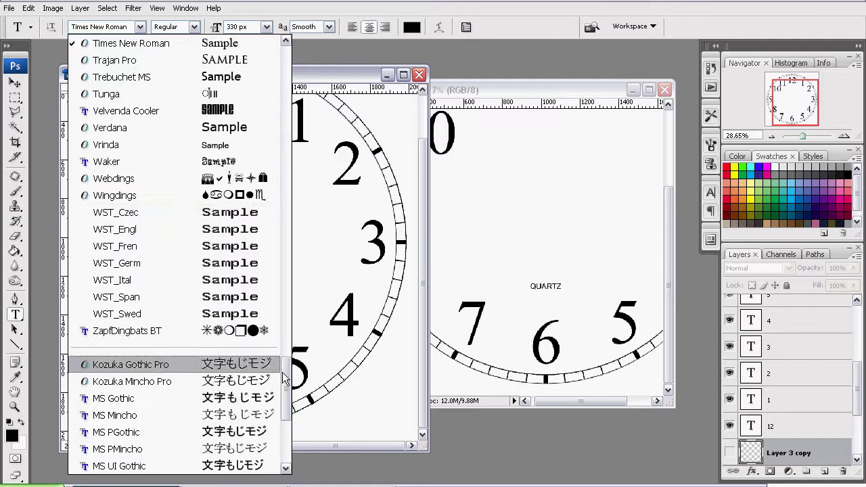
drag(282, 372, 261, 66)
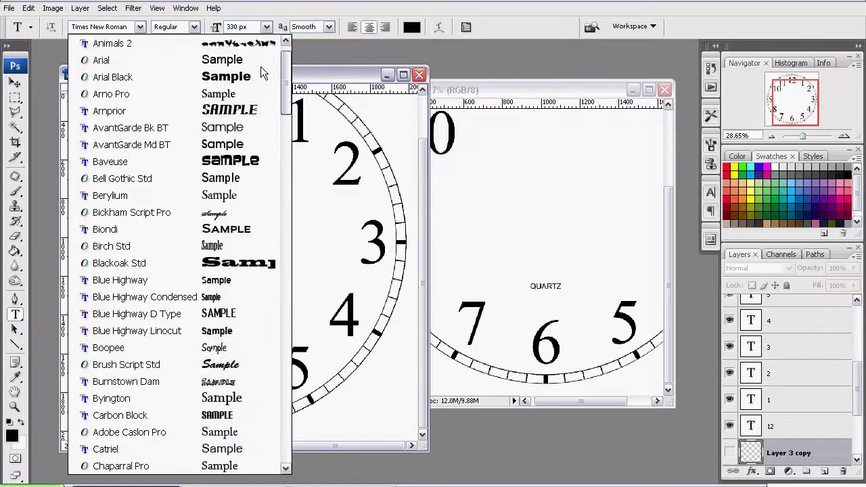
click(161, 61)
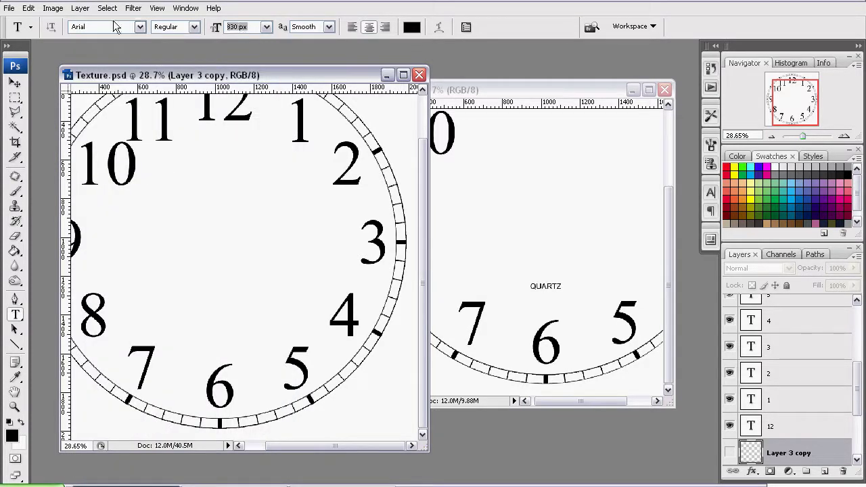
text(39)
- Type the label QUARTZ in capitals just below the clock centre, above the 6
click(214, 337)
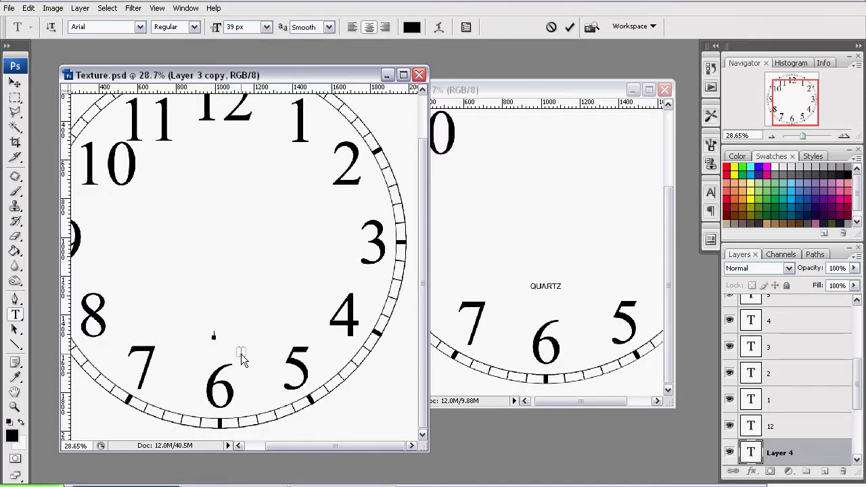
text(Quartz)
key(BackSpace)
drag(801, 136, 796, 118)
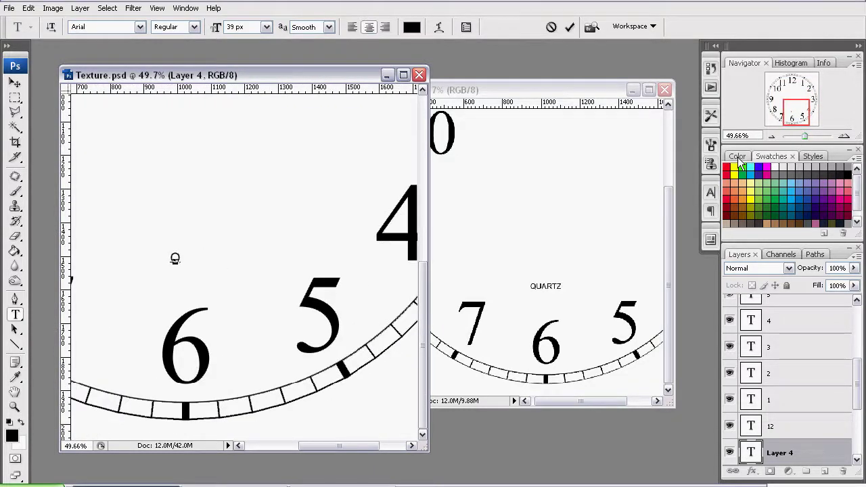
text(QUAR)
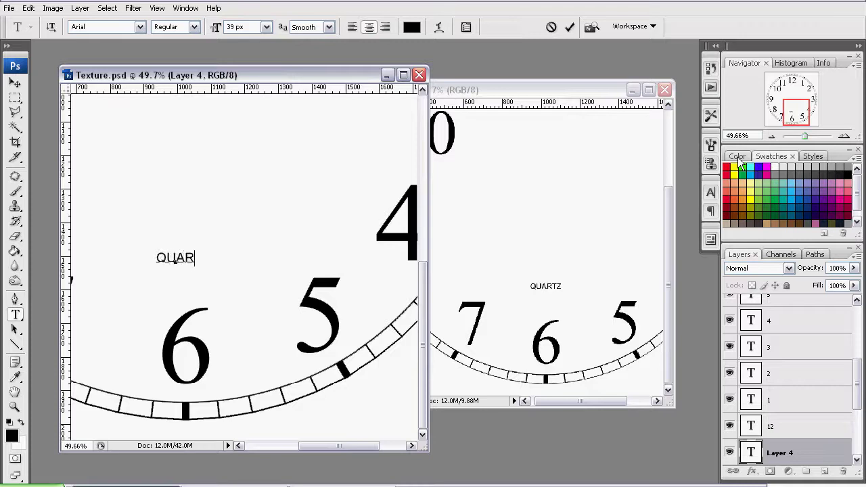
text(TZ)
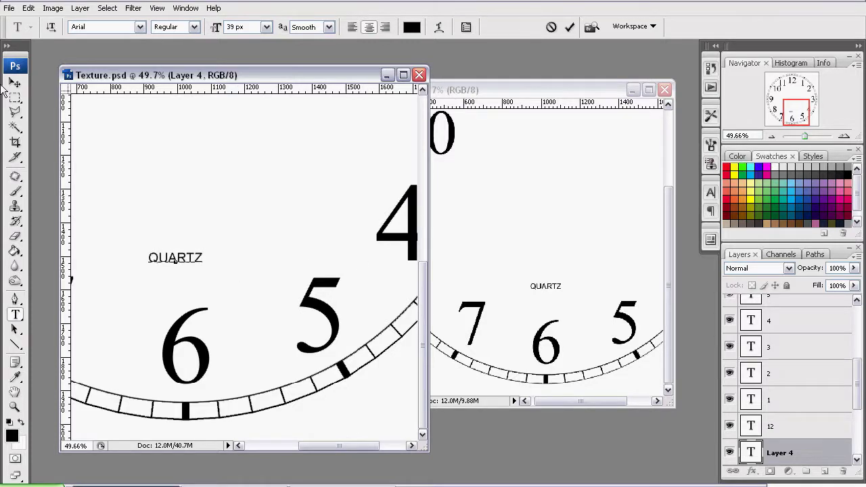
- Commit the QUARTZ text and nudge it right and slightly lower to centre it
click(15, 81)
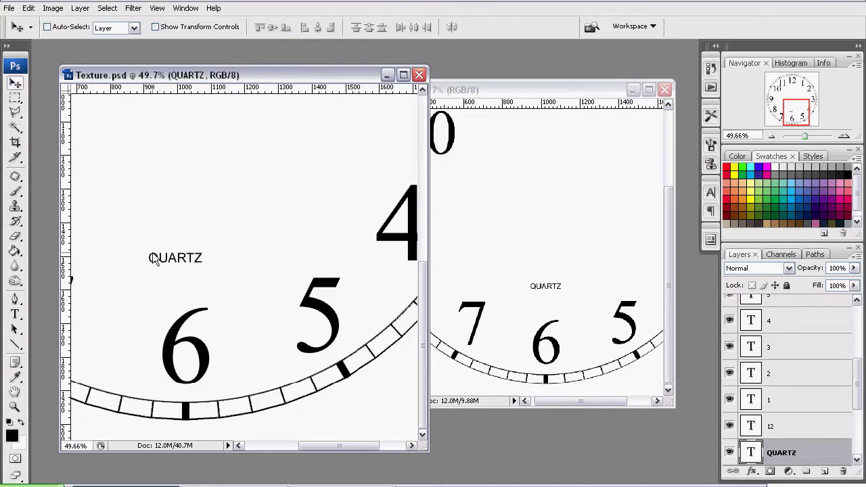
drag(152, 263, 161, 261)
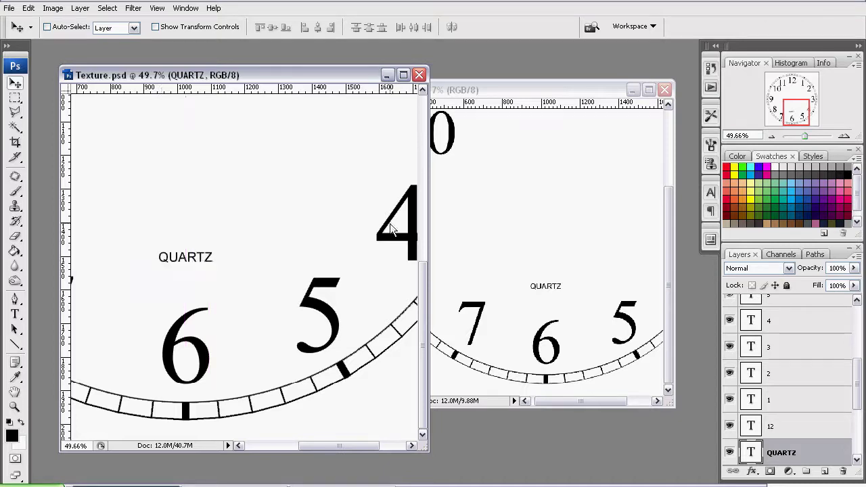
mouse_move(804, 136)
mouse_down()
mouse_move(795, 136)
mouse_move(804, 138)
mouse_up()
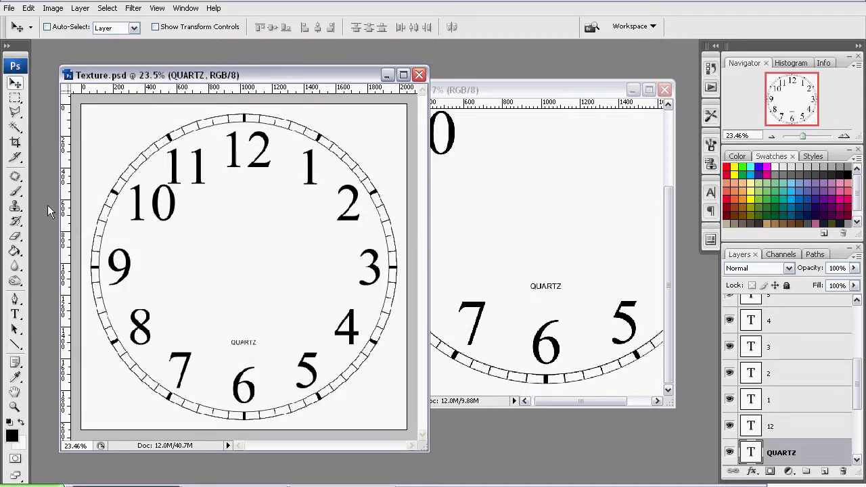
drag(236, 343, 237, 346)
- Compare against clock.bmp, then shift the numeral 8 layer slightly left
click(486, 94)
click(803, 137)
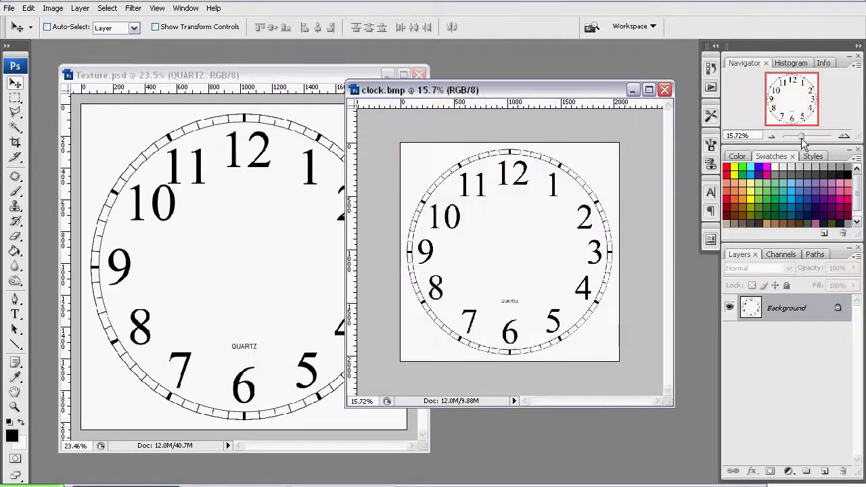
click(204, 70)
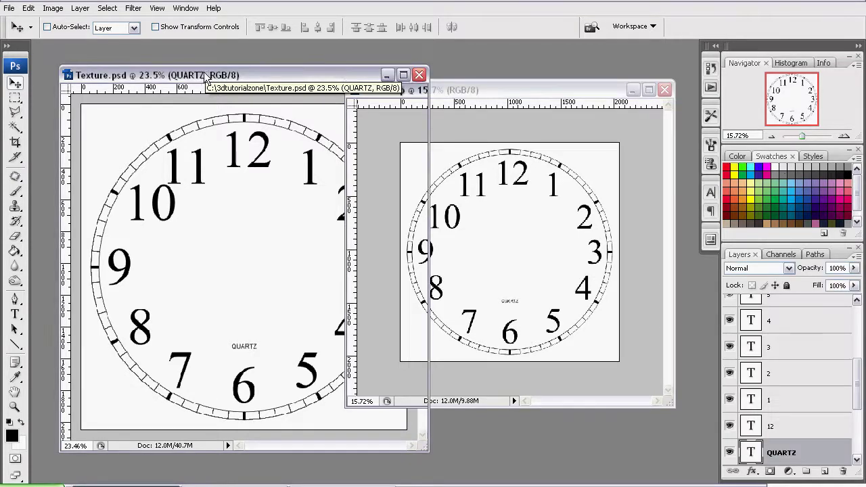
scroll(781, 403, down, 1)
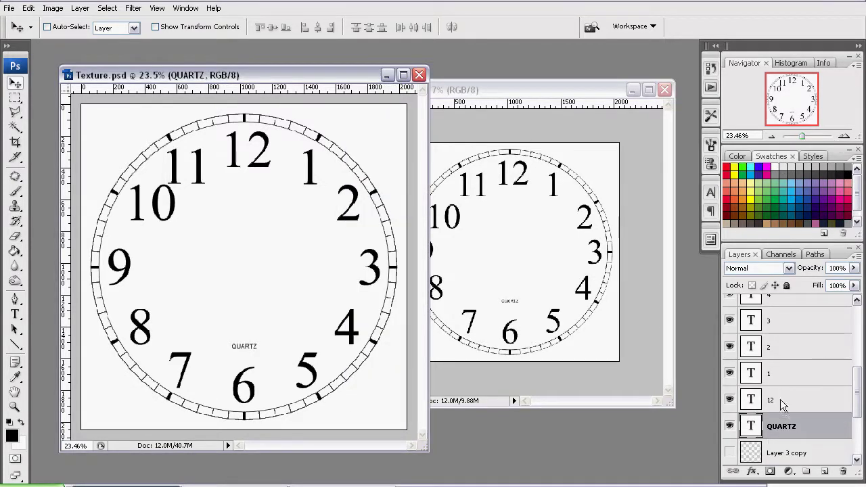
scroll(802, 397, up, 2)
scroll(786, 352, up, 4)
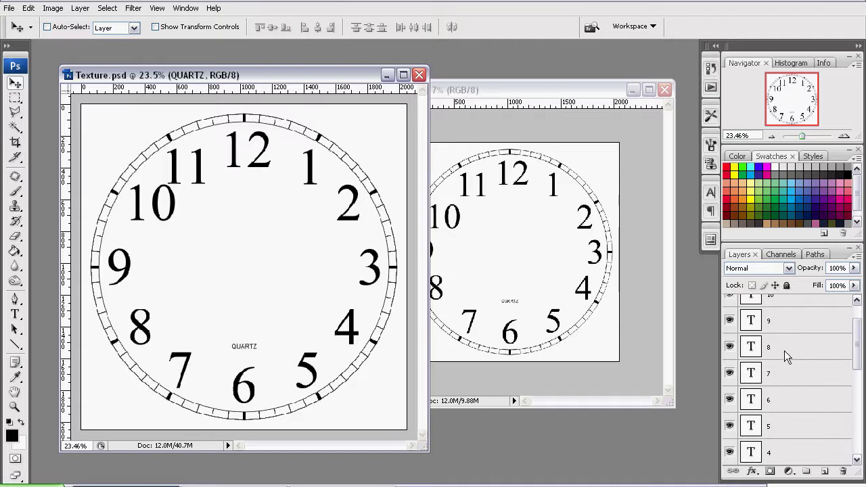
click(784, 350)
mouse_move(146, 336)
mouse_down()
mouse_move(136, 315)
mouse_move(137, 329)
mouse_up()
- Show the radial guide lines, turn View > Snap off, and align numeral 8 onto its guide
scroll(785, 372, down, 5)
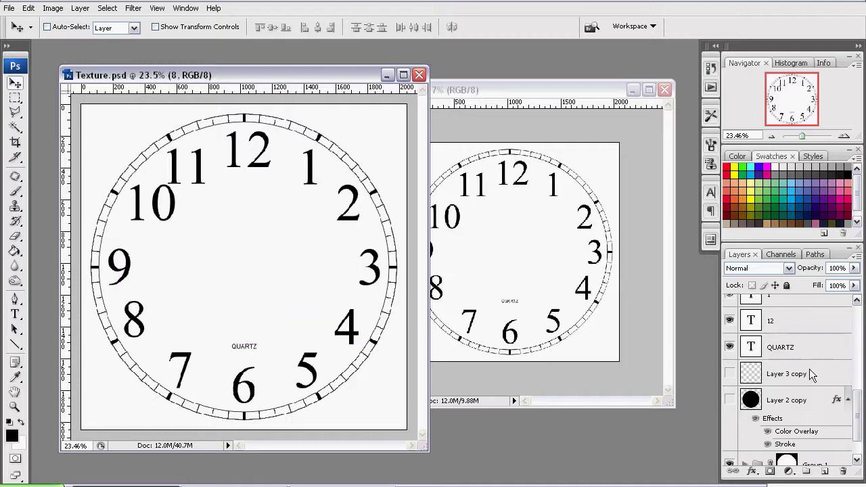
click(729, 373)
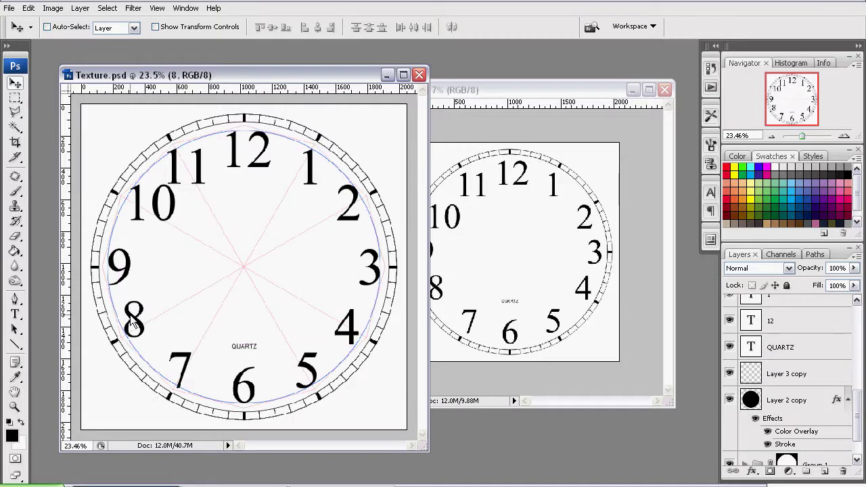
mouse_move(133, 322)
mouse_down()
mouse_move(133, 312)
mouse_move(137, 327)
mouse_up()
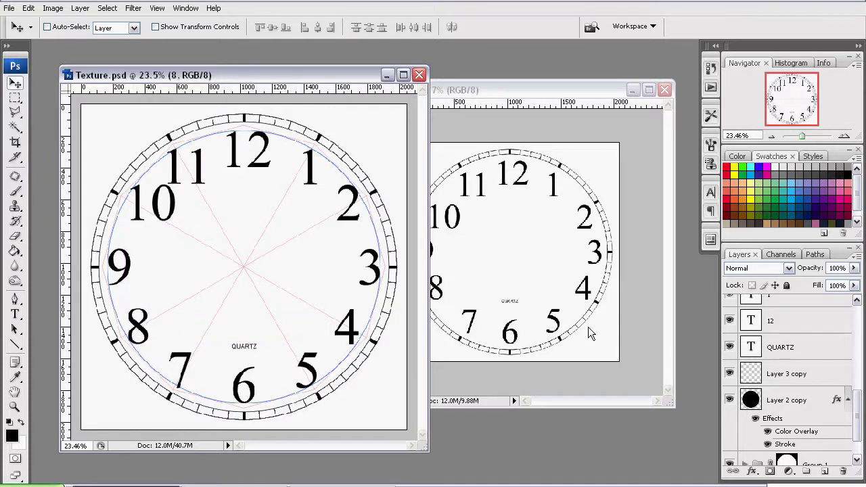
click(158, 8)
click(195, 215)
drag(138, 328, 138, 329)
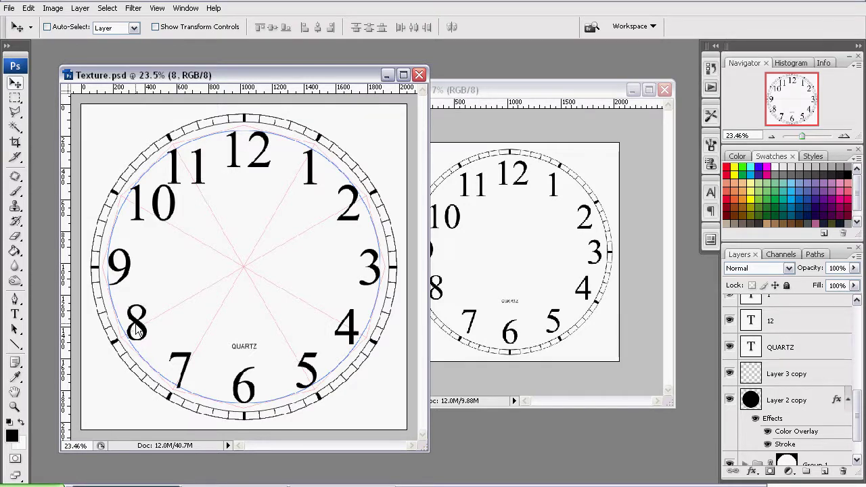
click(107, 8)
mouse_move(134, 9)
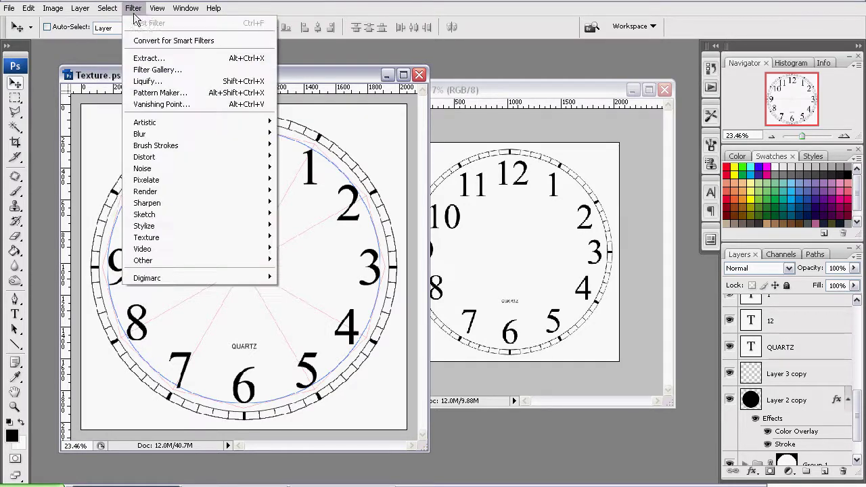
click(185, 8)
scroll(815, 386, up, 2)
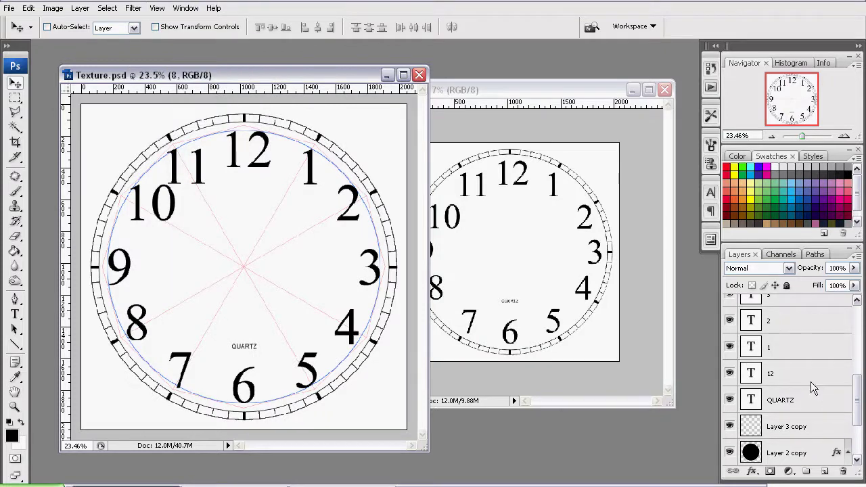
scroll(810, 382, up, 5)
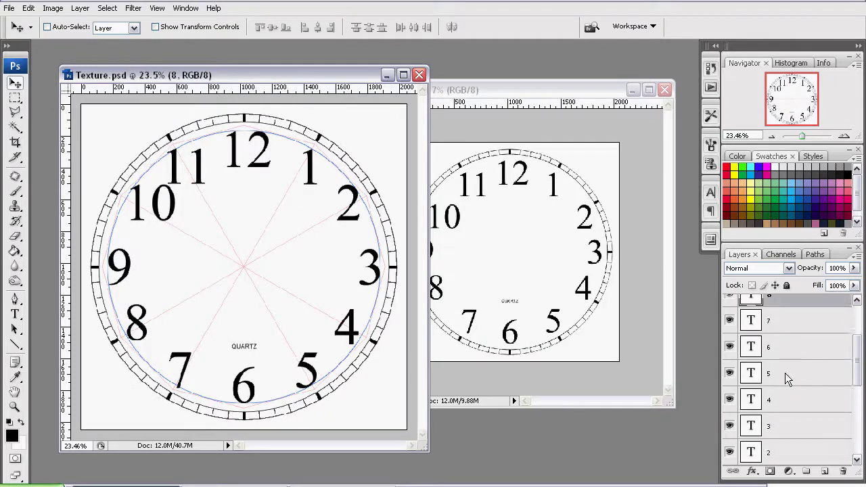
- Shift numeral 4 right onto its guide and move numeral 10 slightly down-left
click(784, 400)
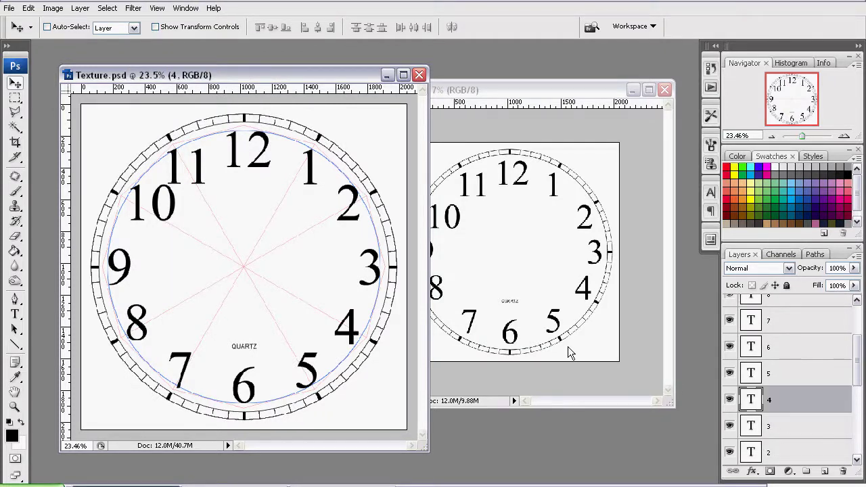
click(156, 8)
click(166, 214)
drag(352, 340, 356, 337)
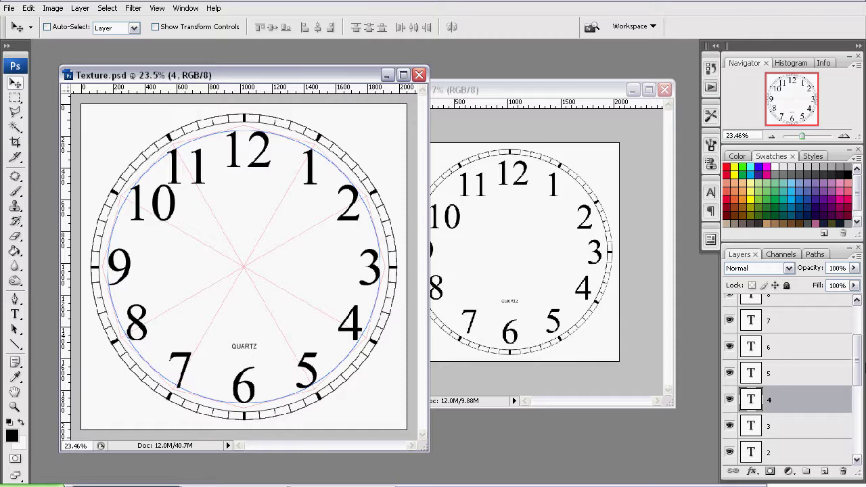
drag(857, 358, 857, 328)
click(794, 331)
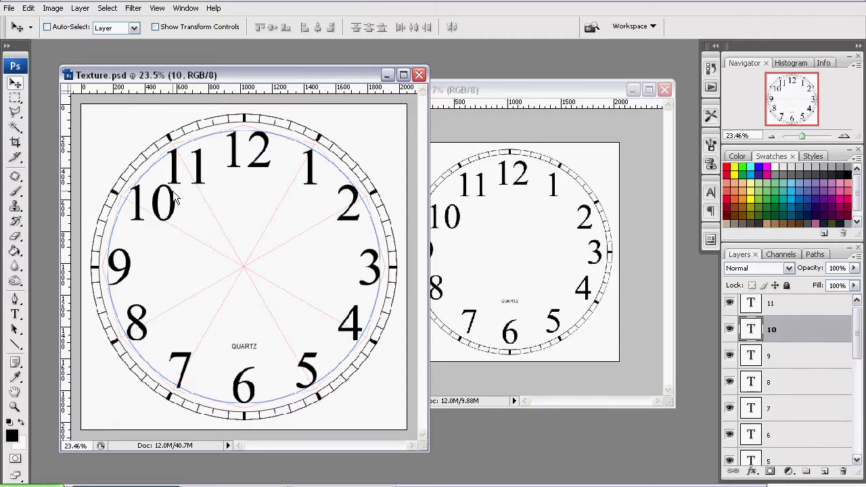
drag(138, 198, 136, 214)
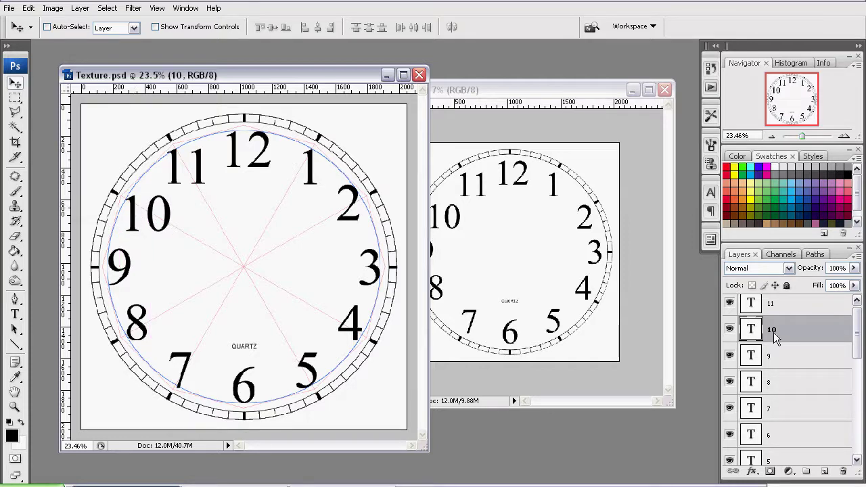
drag(137, 223, 134, 223)
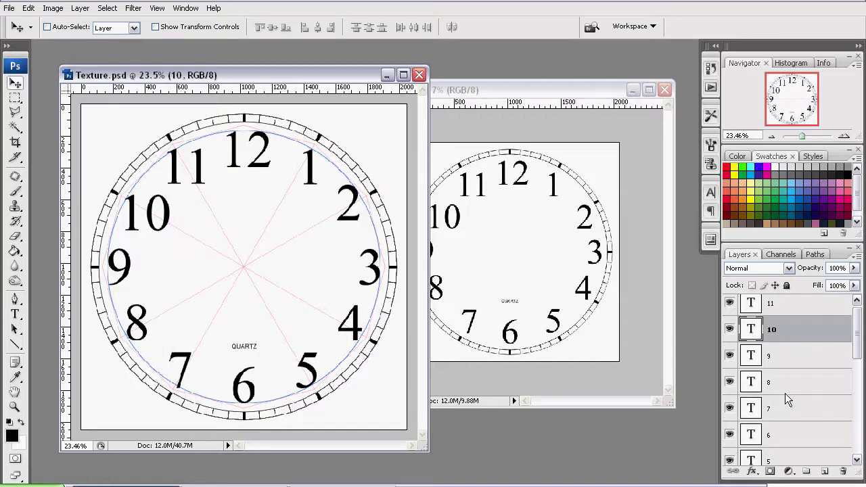
- Move numeral 2 down and right into alignment, then hide the radial guide lines layer
scroll(863, 330, down, 5)
click(805, 376)
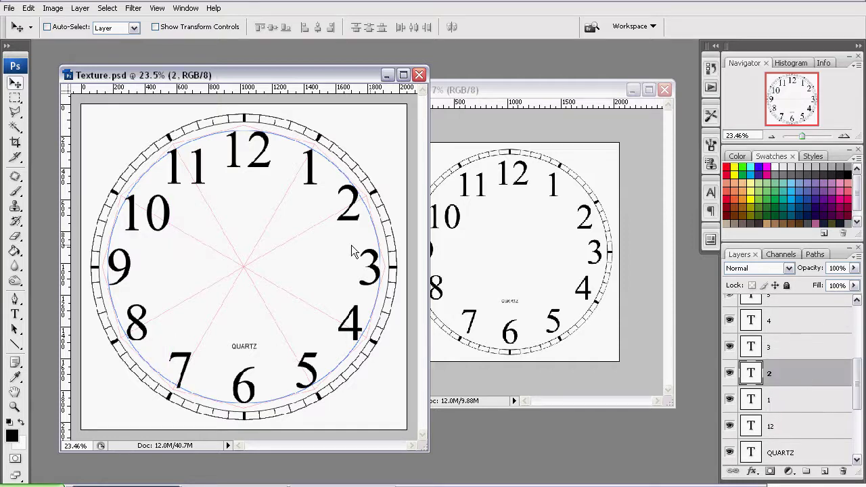
drag(344, 215, 363, 209)
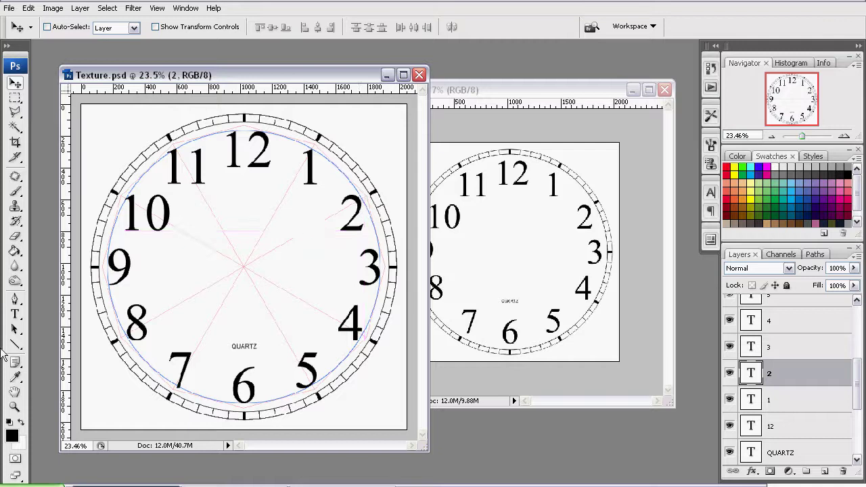
click(16, 329)
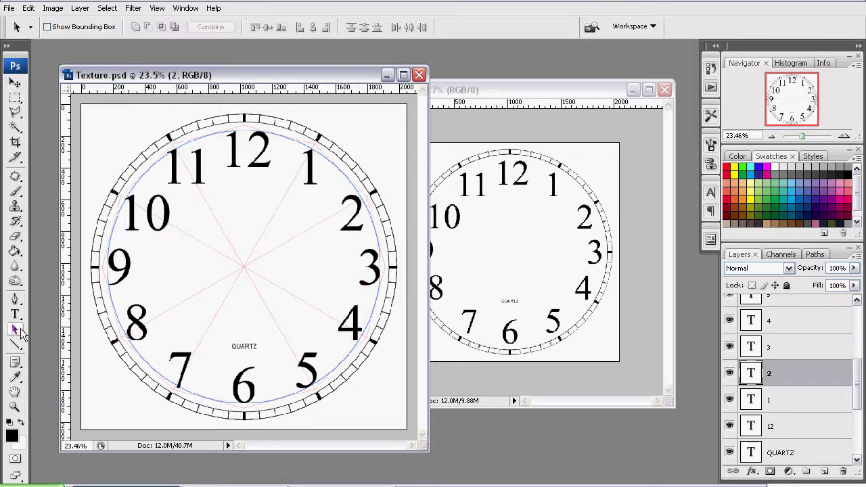
scroll(730, 413, down, 3)
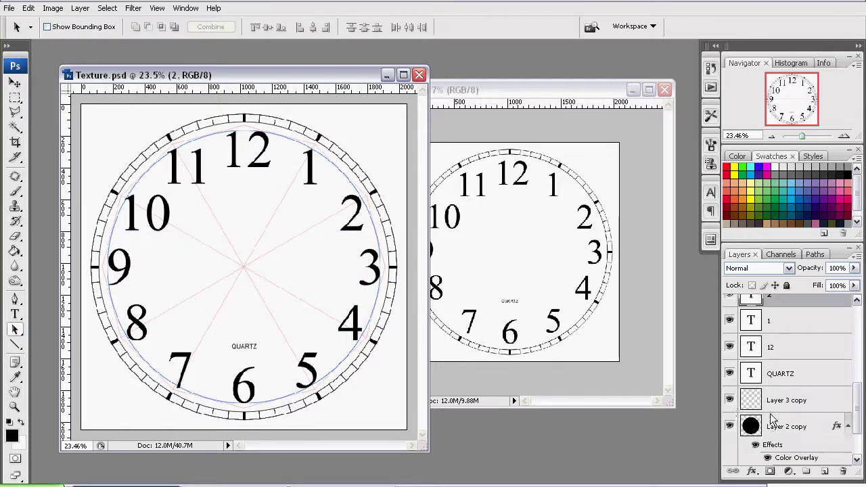
click(729, 400)
- Hide the blue guide circle layer and save Texture.psd with File > Save
click(729, 426)
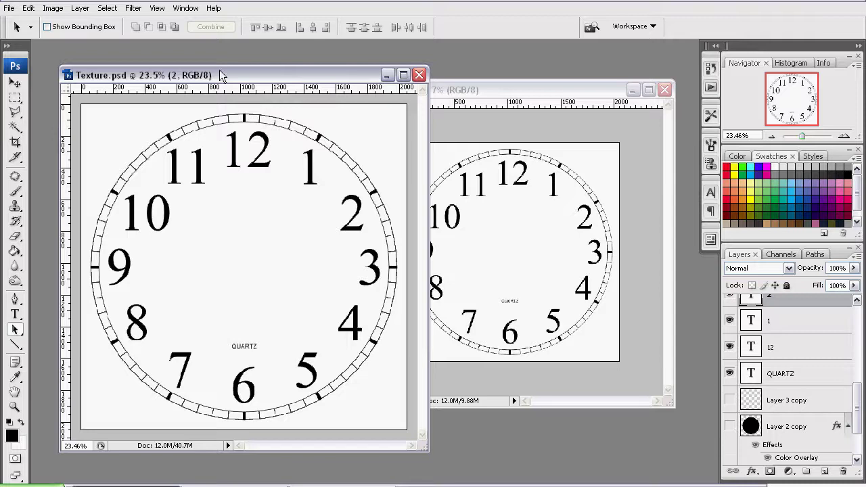
drag(204, 76, 289, 70)
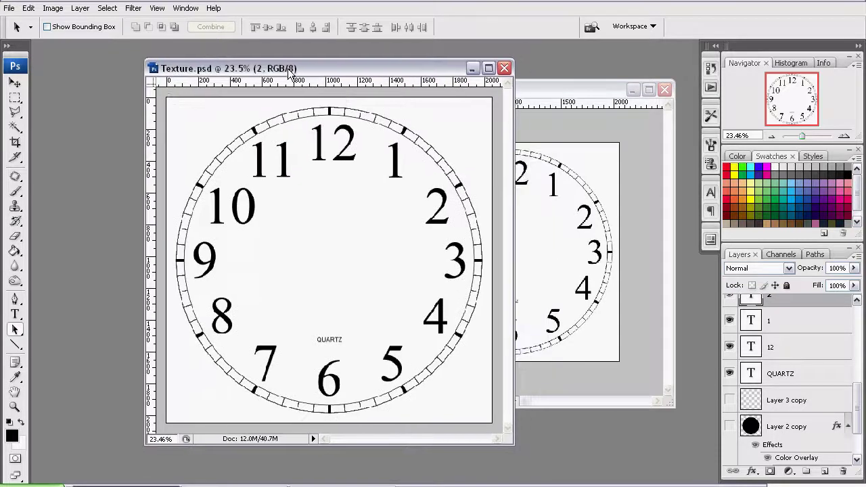
click(9, 8)
click(42, 150)
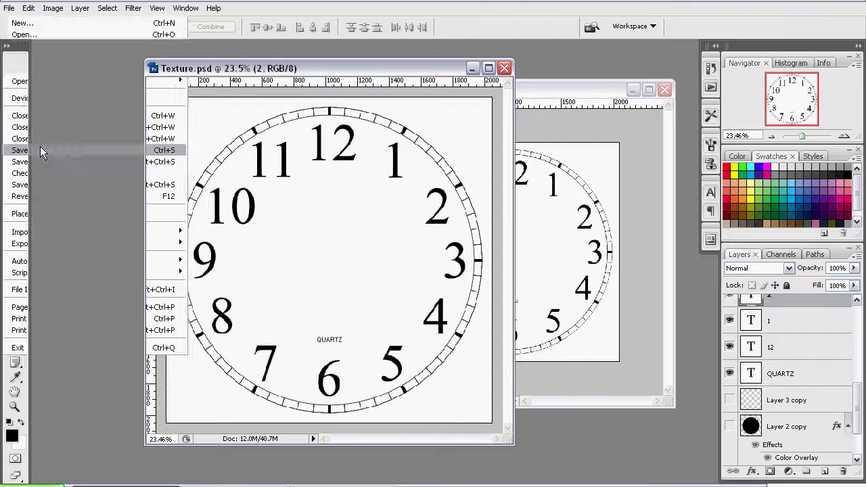
drag(416, 67, 439, 71)
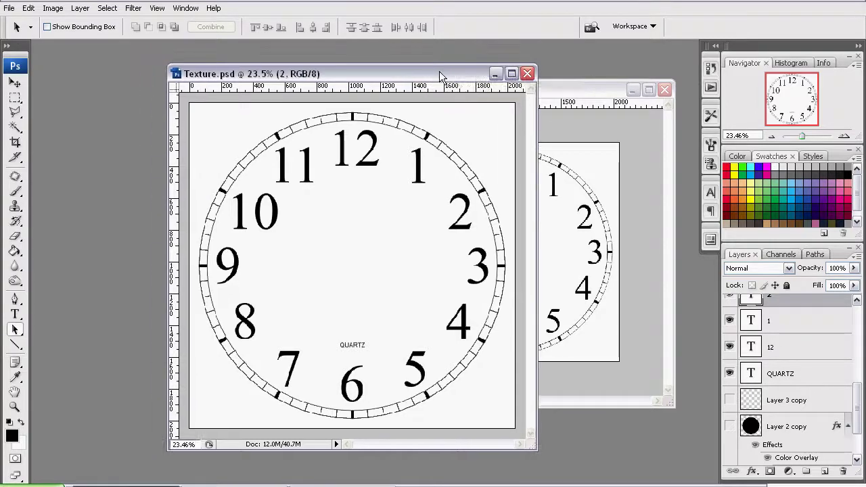